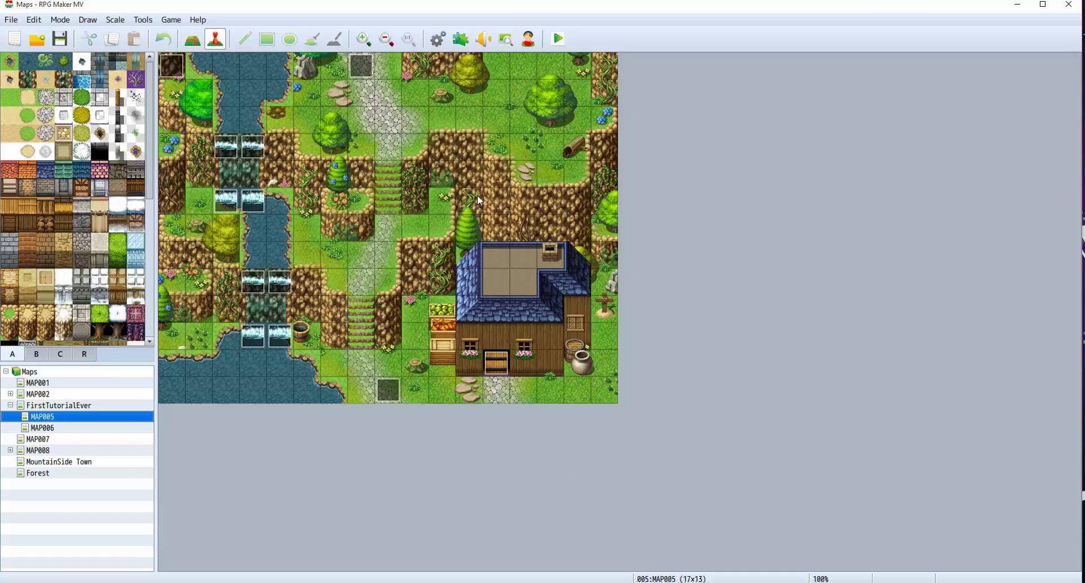
Step: Check the installed plugin list, then hide the Underneath group in maptutorial02.psd
left_click(467, 48)
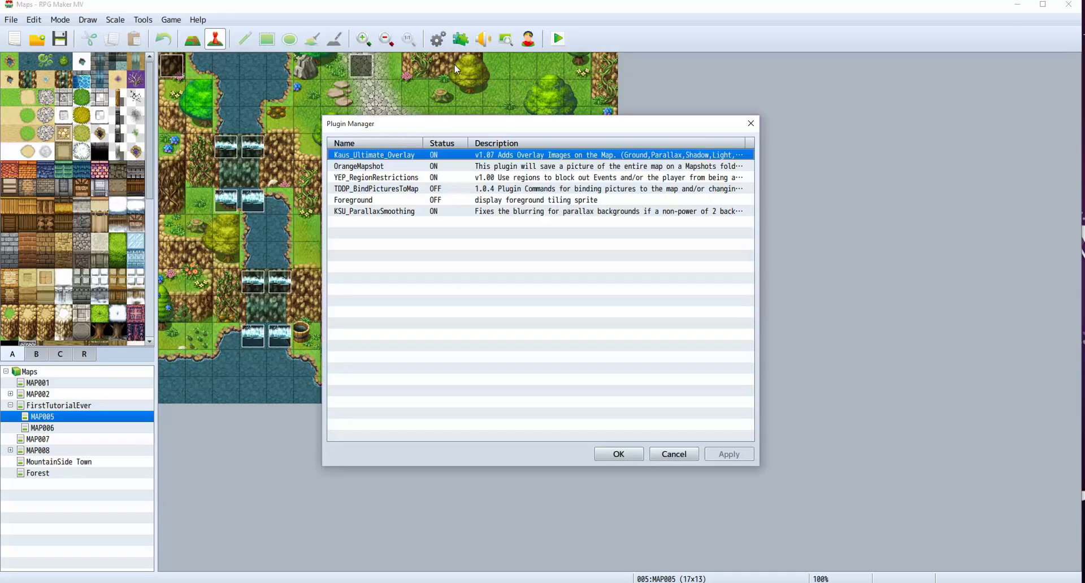
left_click(751, 124)
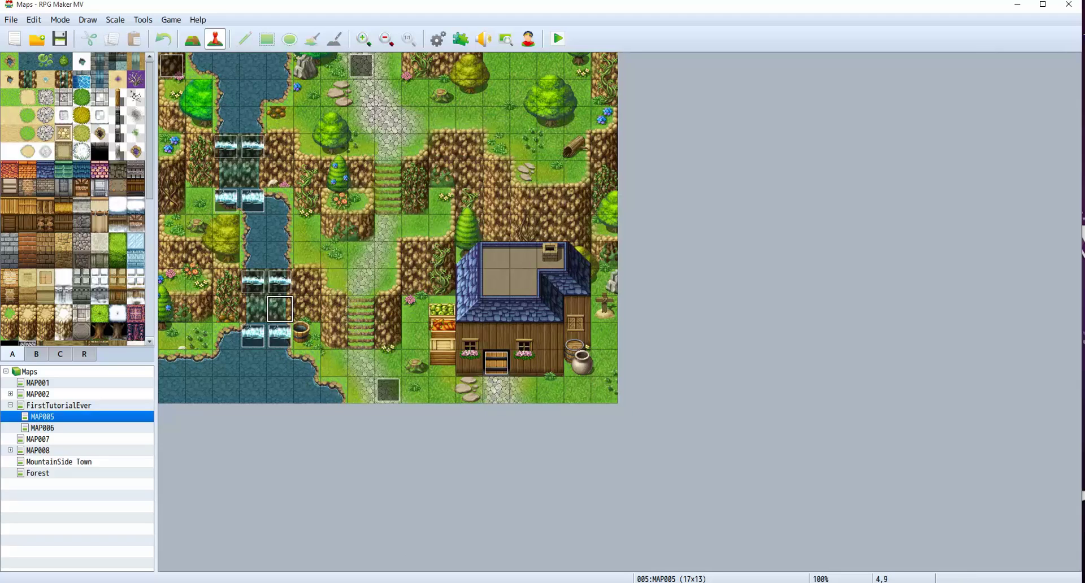
key("alt+Tab")
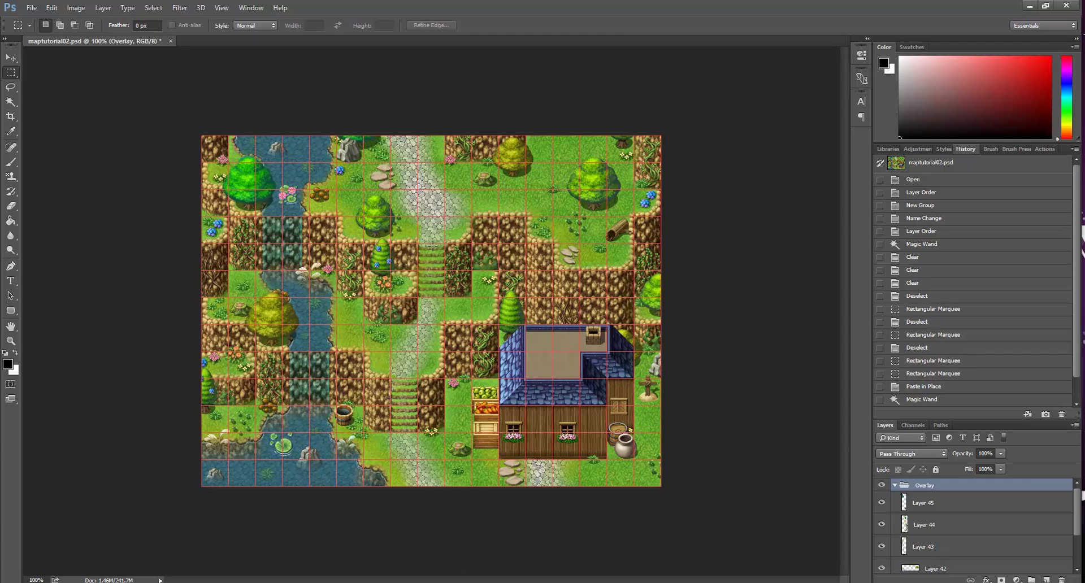
scroll(922, 543, "down", 3)
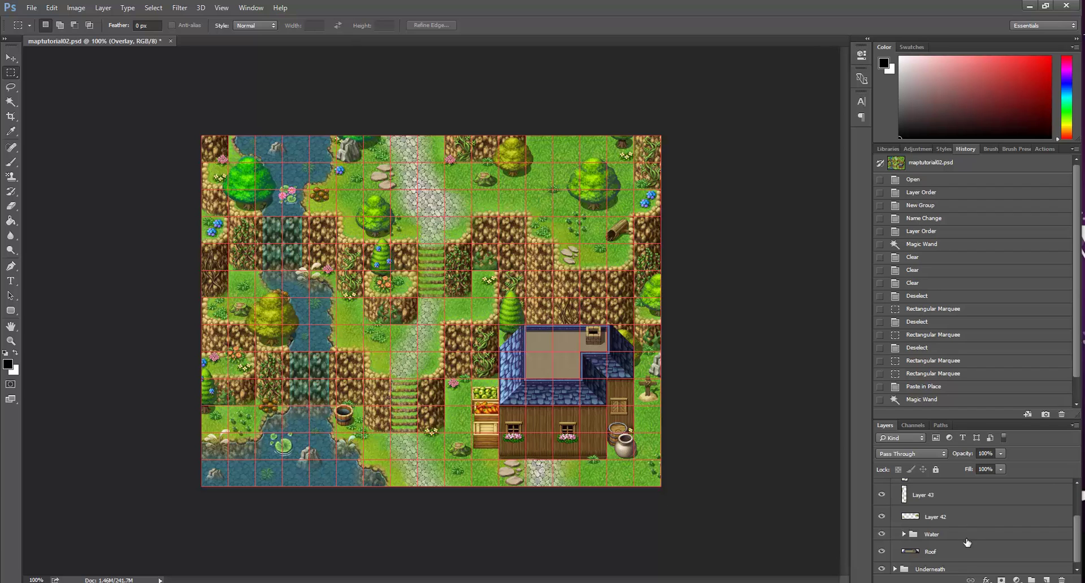
scroll(961, 544, "down", 1)
left_click(882, 567)
scroll(904, 543, "up", 3)
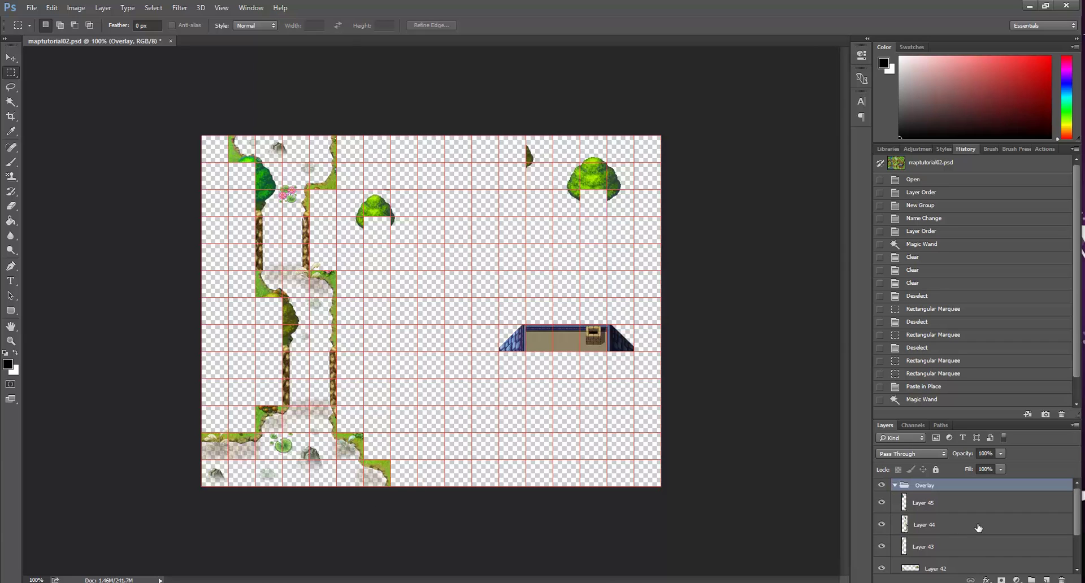
Step: Hide Layer 44 and Layer 43 in the Overlay group, leaving only scattered overlay pieces
left_click(882, 526)
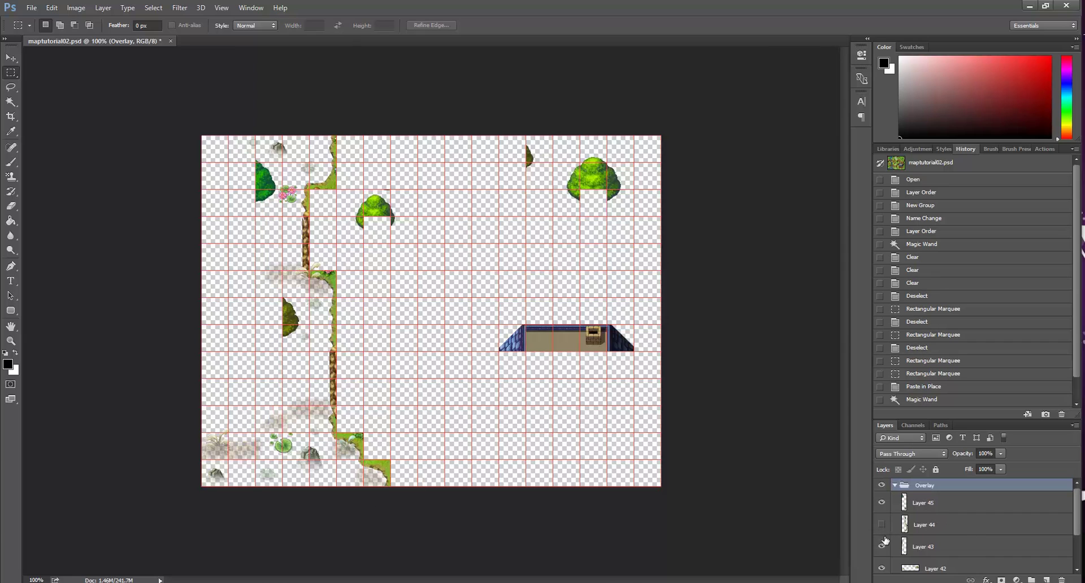
left_click(882, 546)
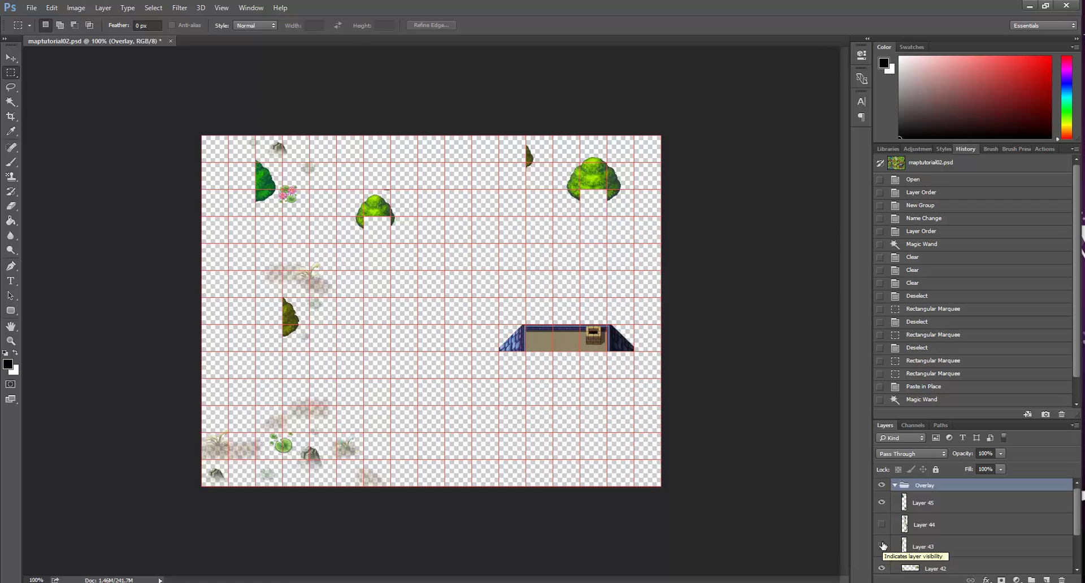
left_click(883, 545)
left_click(882, 525)
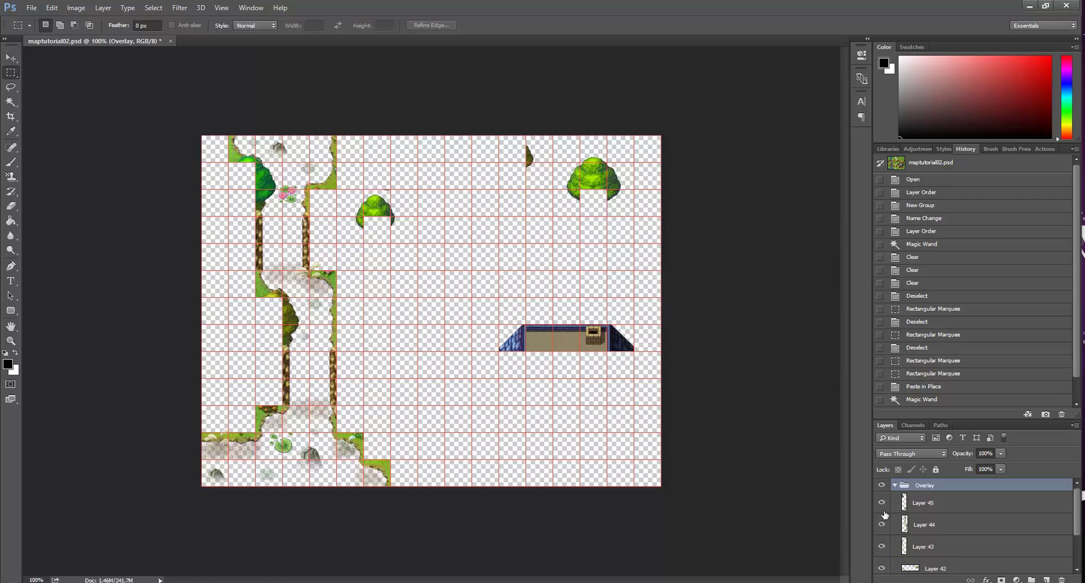
scroll(899, 537, "down", 3)
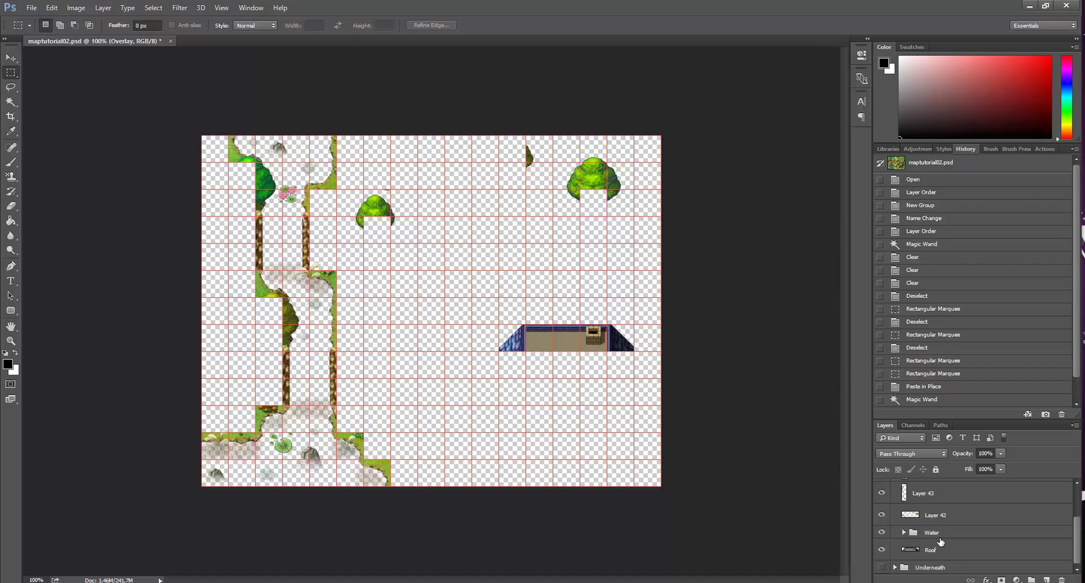
scroll(936, 535, "up", 2)
left_click(882, 524)
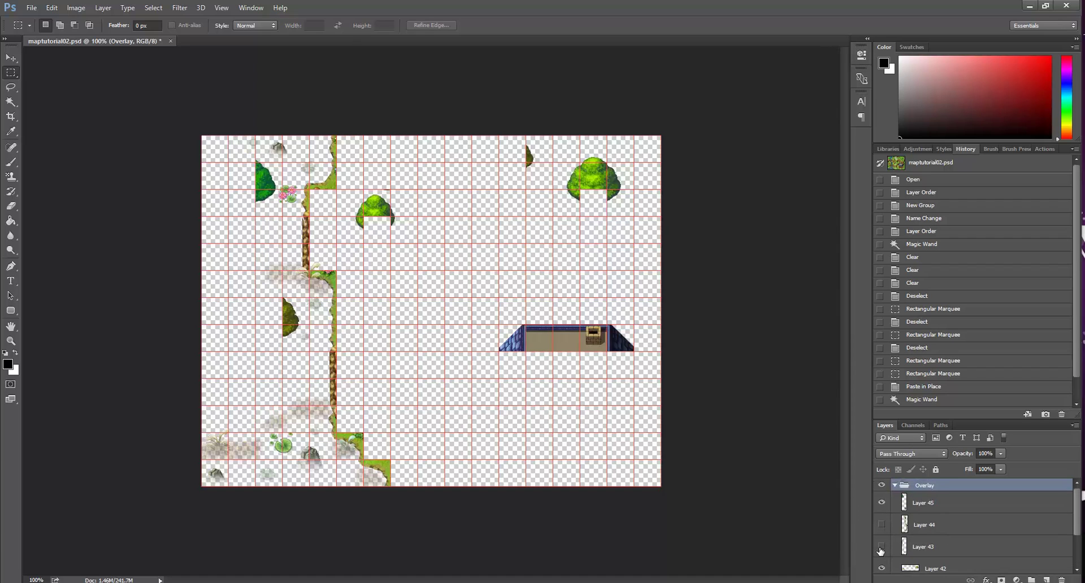
left_click(881, 546)
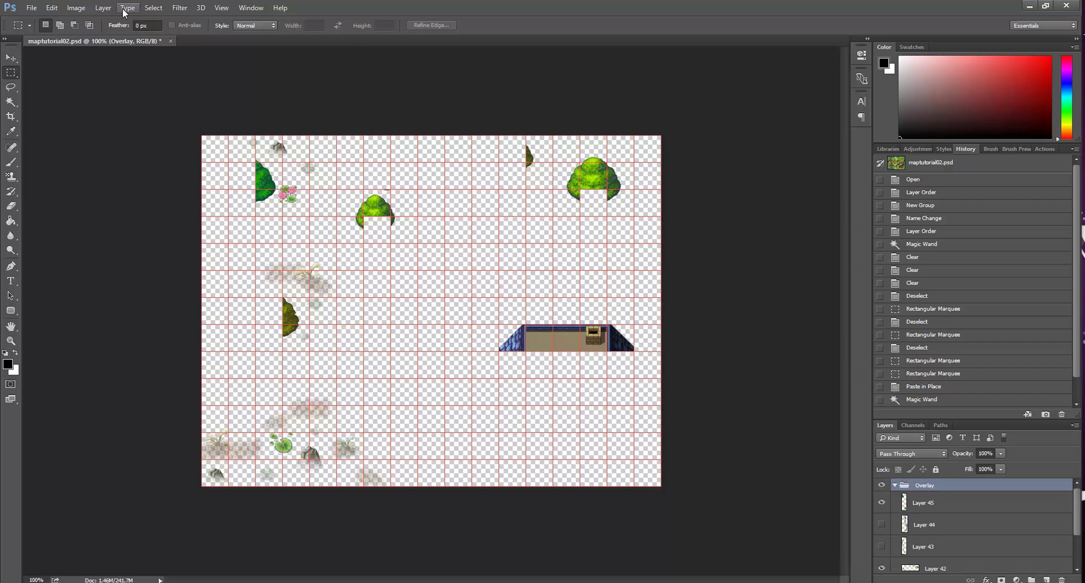
Step: Open the tilesets/Outside_A1.png tileset image
left_click(31, 7)
left_click(55, 32)
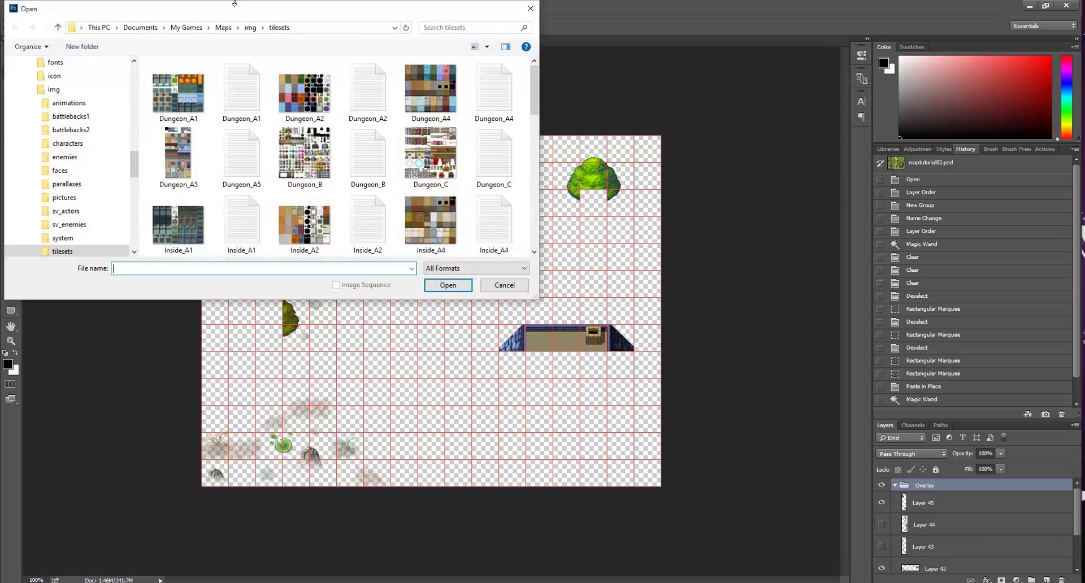
left_click_drag(234, 10, 372, 146)
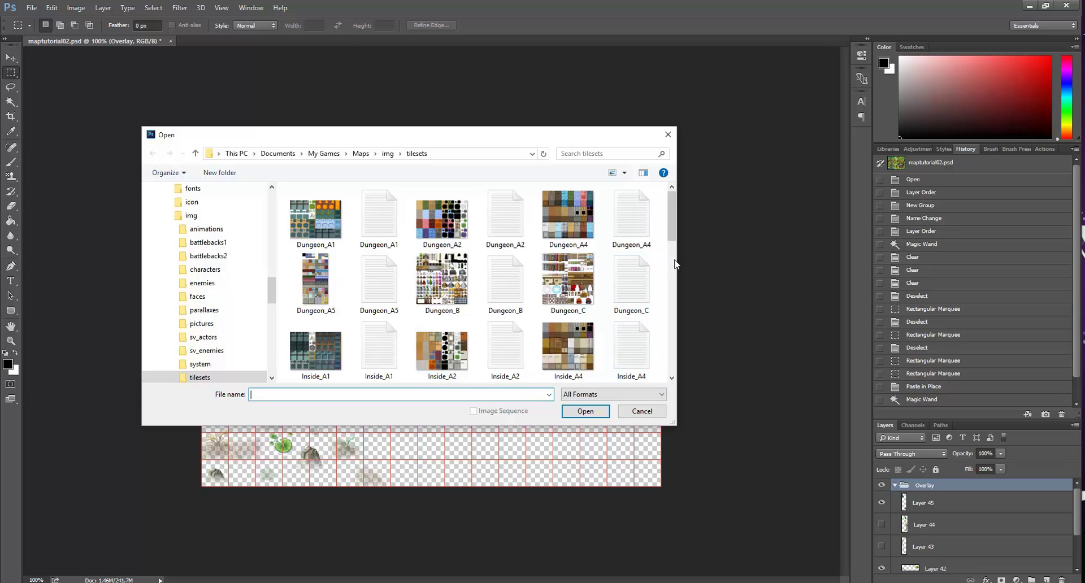
left_click_drag(672, 229, 671, 231)
scroll(672, 235, "down", 5)
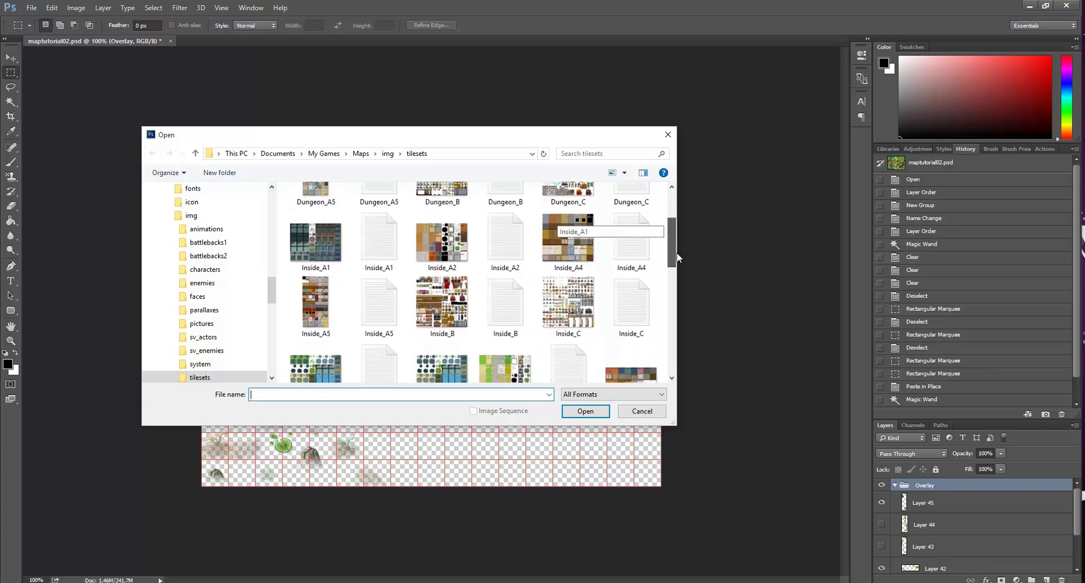
double_click(330, 350)
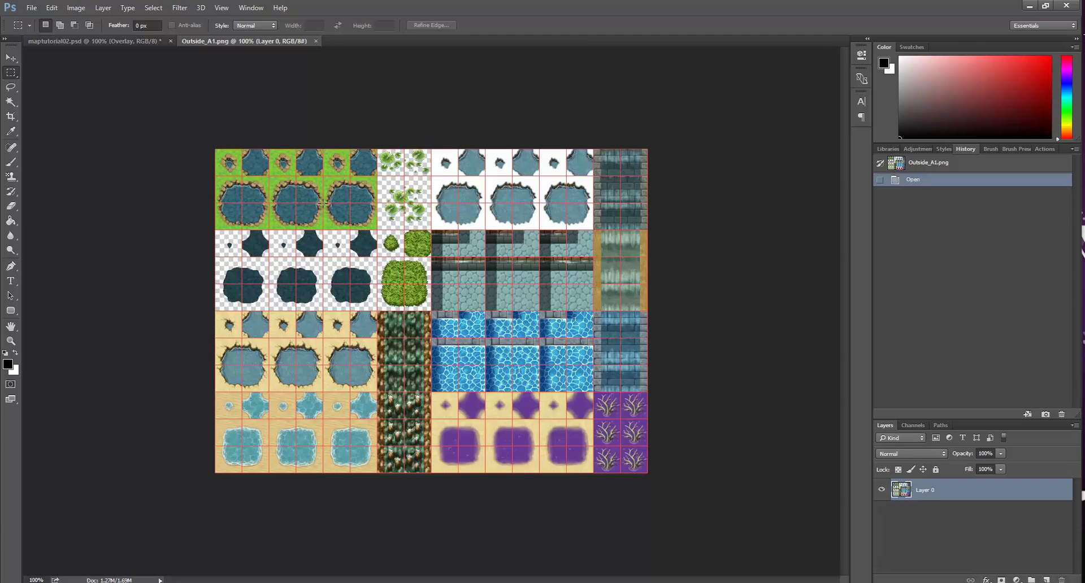
Step: Duplicate it as Outside_A1 copy and close the original Outside_A1.png
left_click(76, 8)
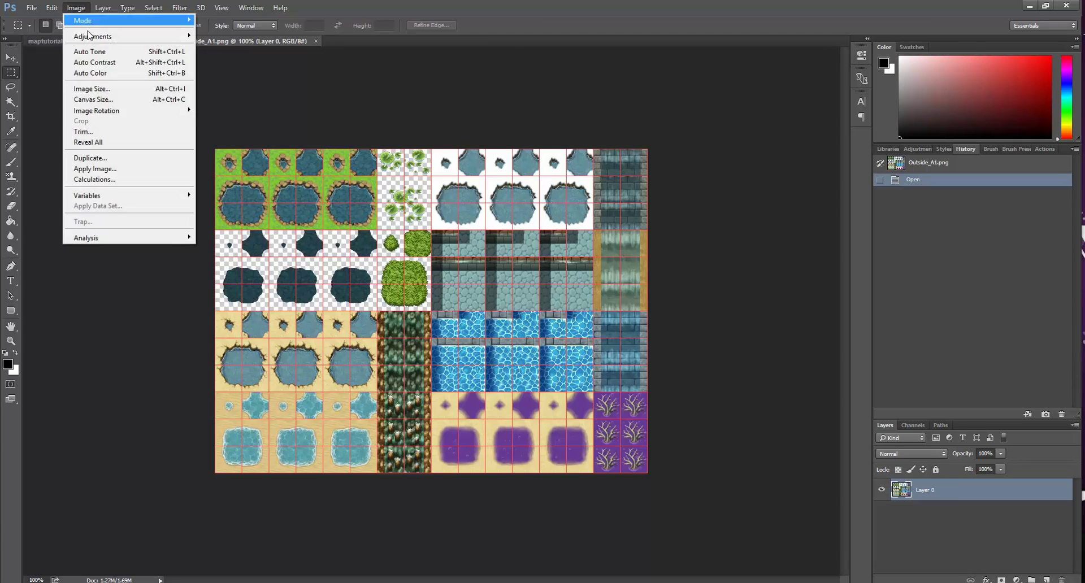
left_click(132, 160)
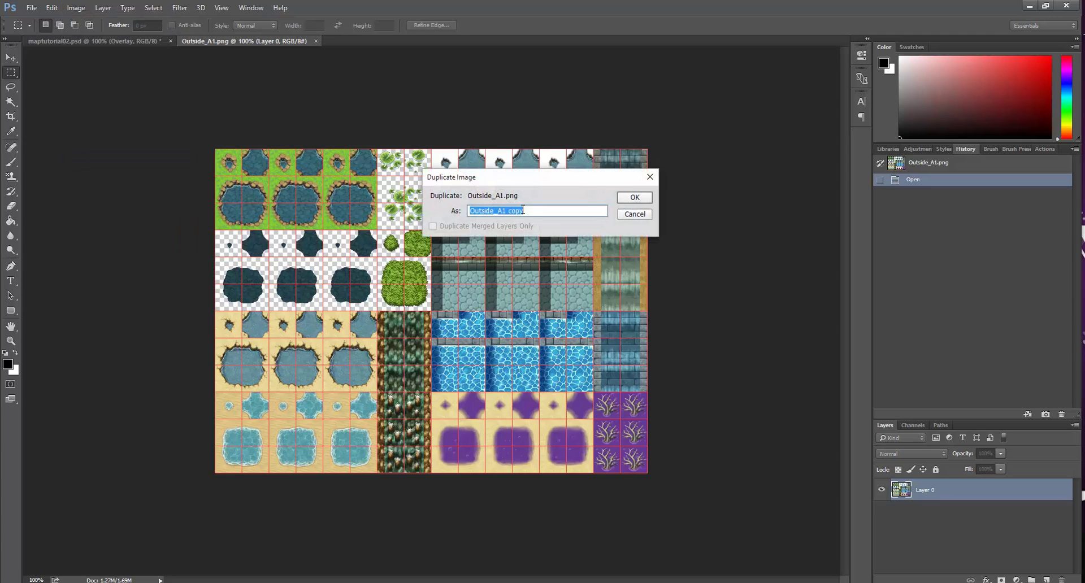
left_click(636, 199)
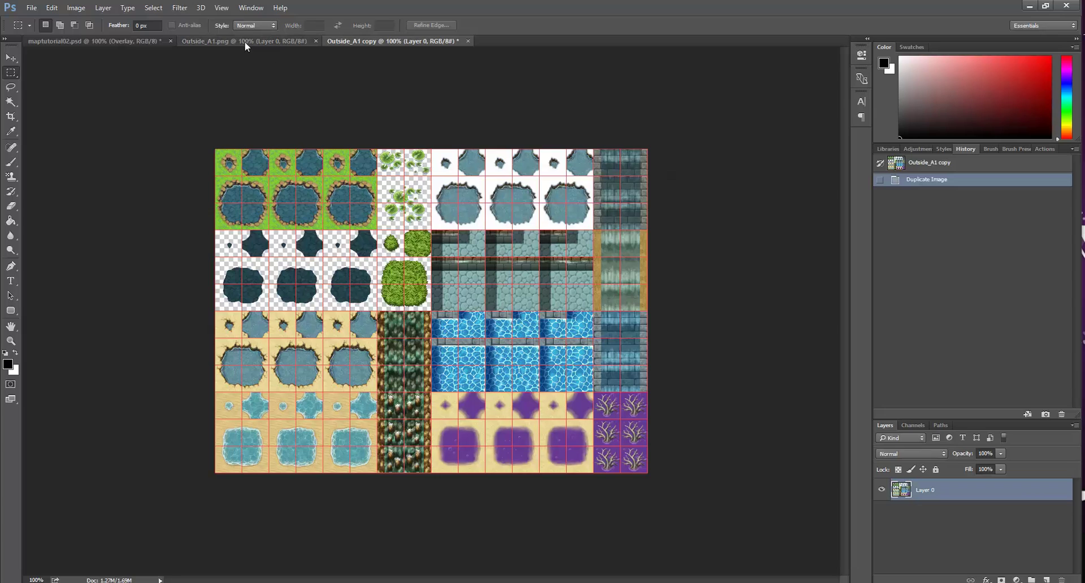
left_click(211, 43)
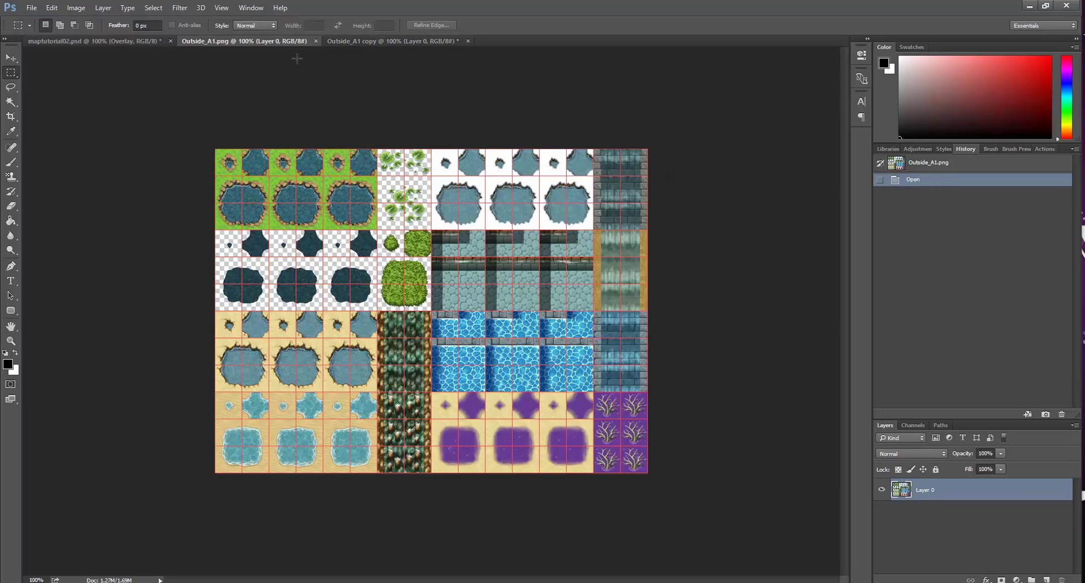
left_click(316, 40)
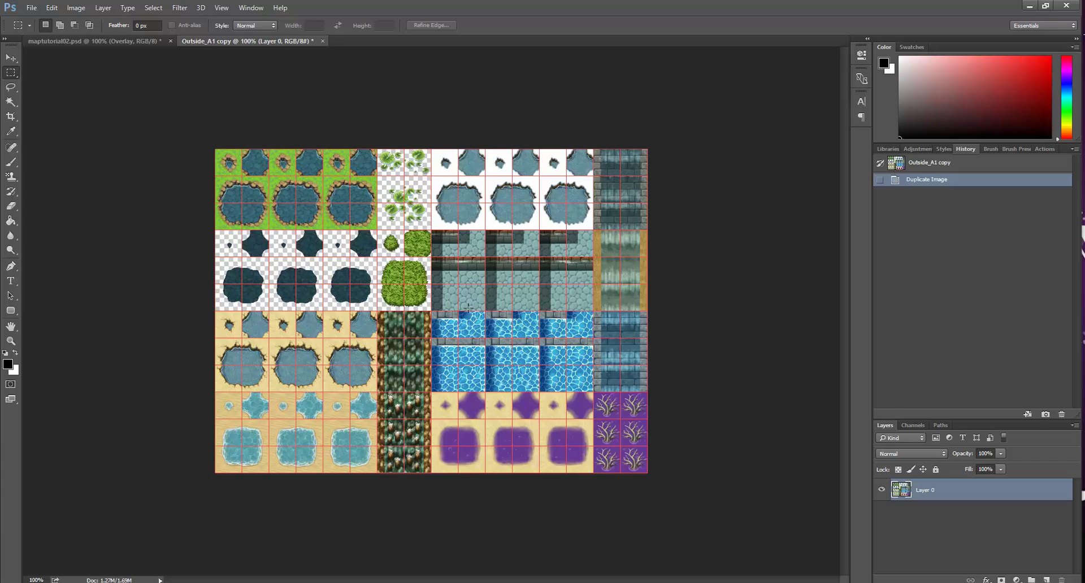
Step: Turn off snapping and use Layer Via Cut to move the top-left pond tile block onto Layer 1
left_click(221, 7)
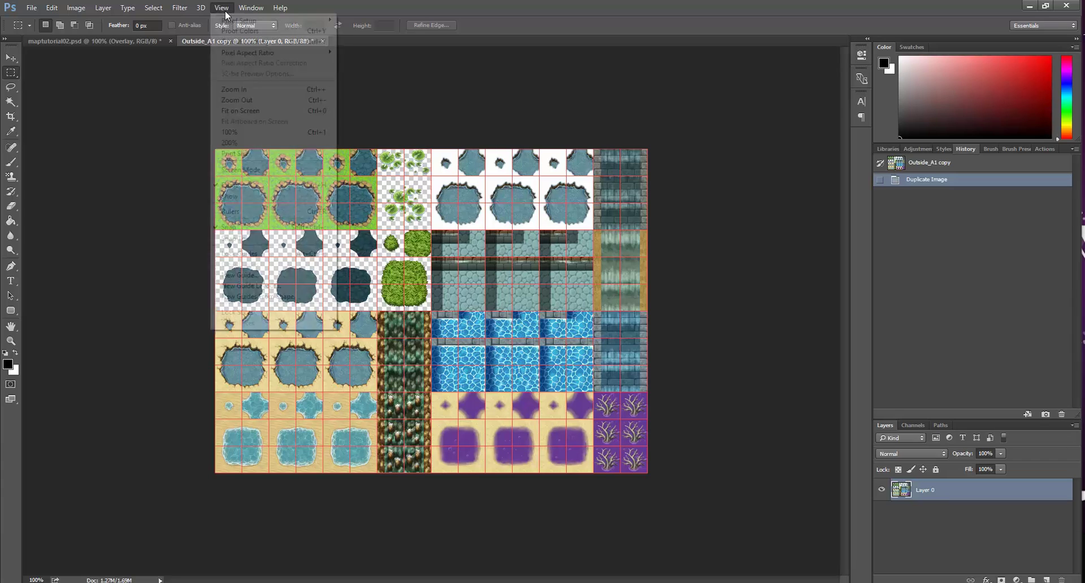
left_click(253, 228)
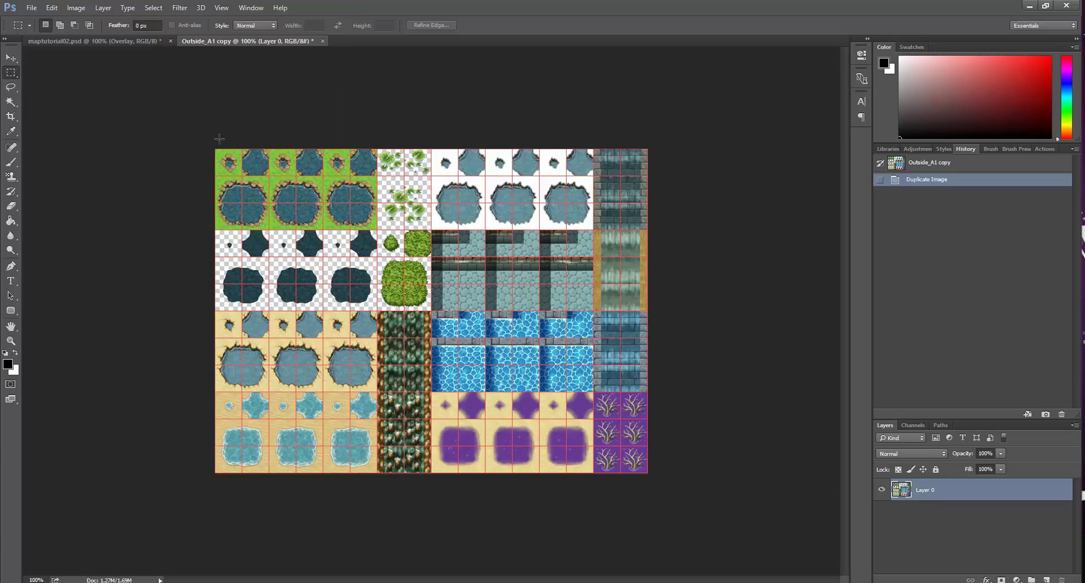
left_click_drag(215, 149, 377, 230)
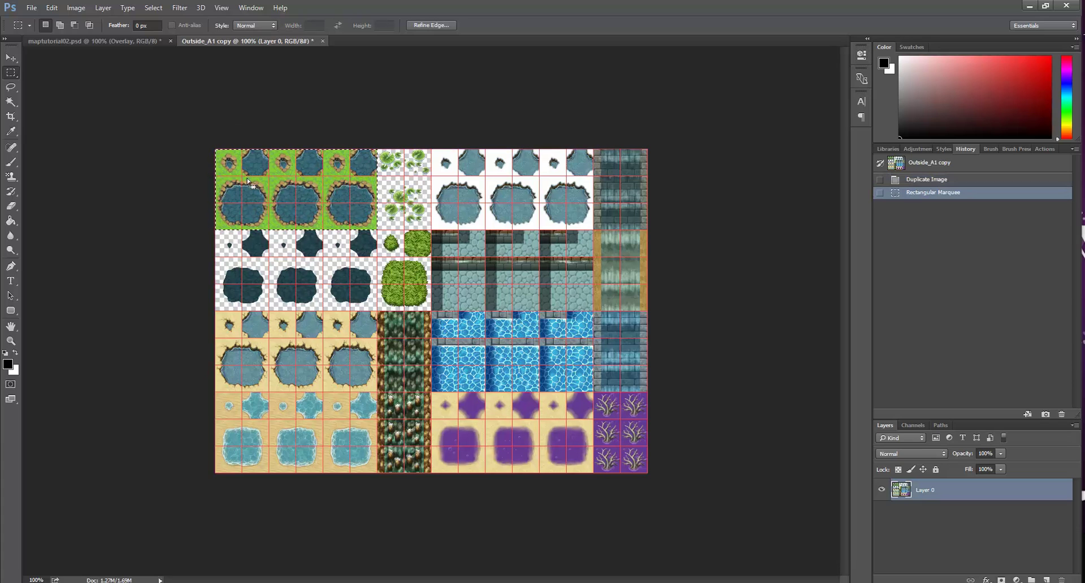
right_click(323, 204)
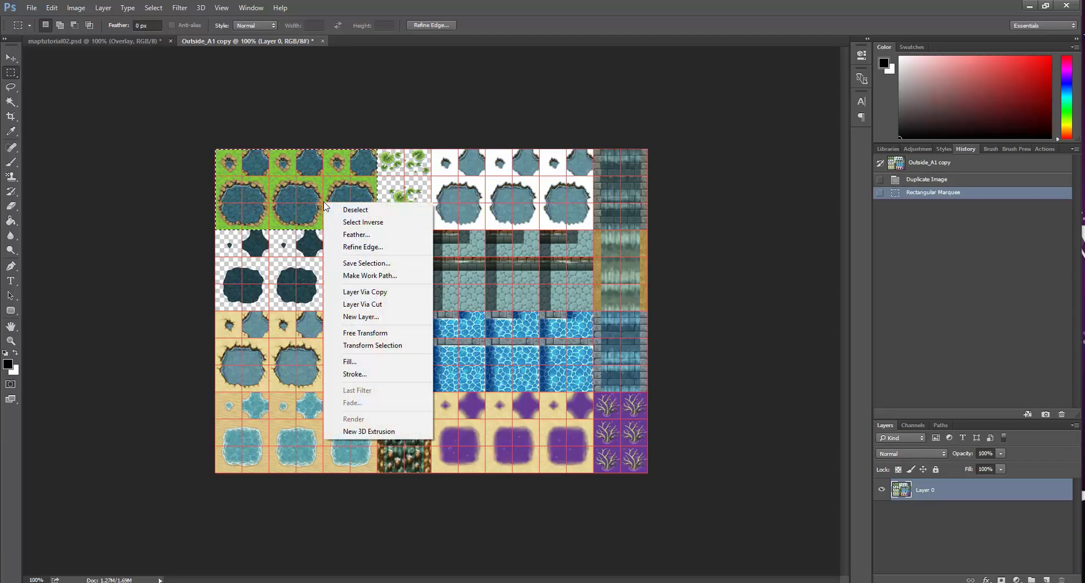
left_click(383, 305)
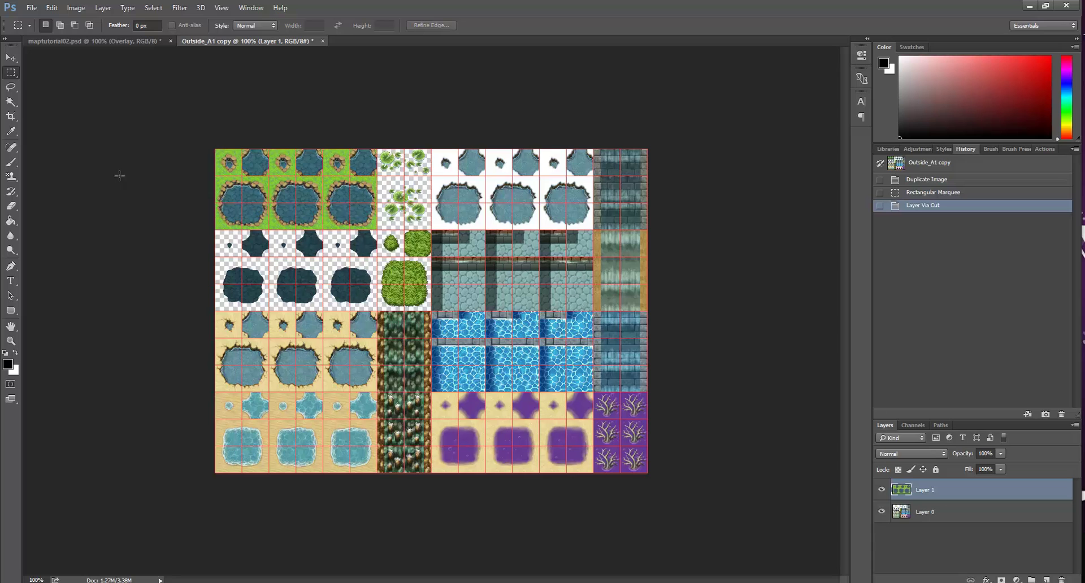
left_click(11, 102)
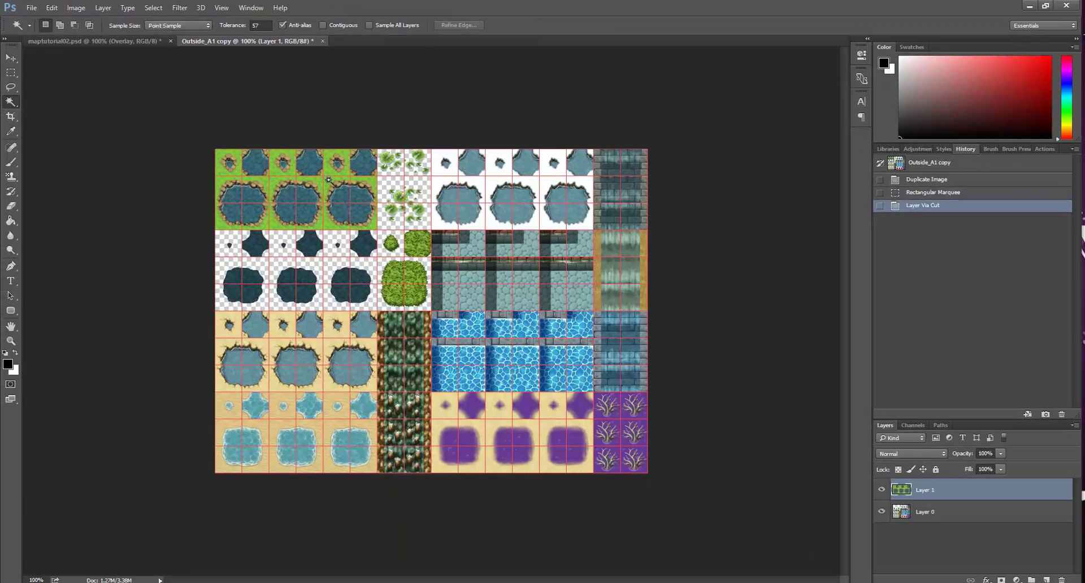
Step: Magic Wand the grass at tolerance 55, delete it, deselect, and view at 100%
left_click(497, 281)
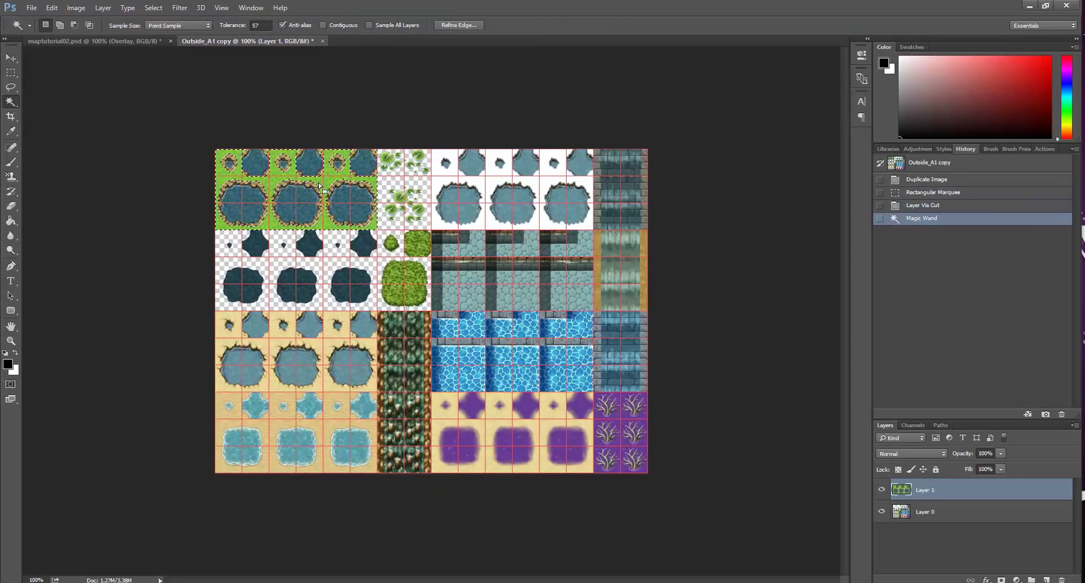
key("ctrl+plus")
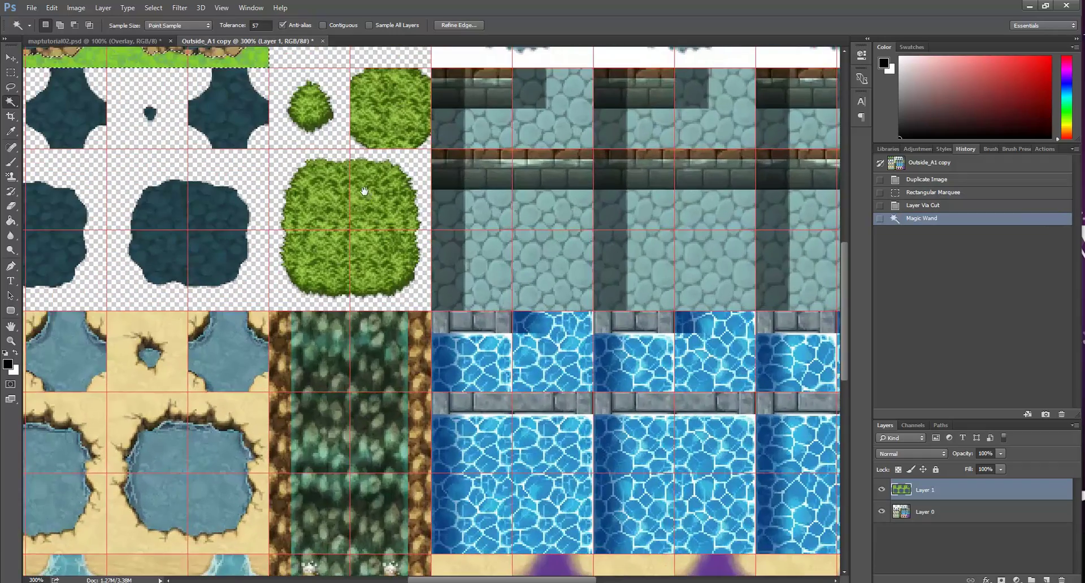
key("ctrl+plus")
left_click_drag(390, 341, 463, 414)
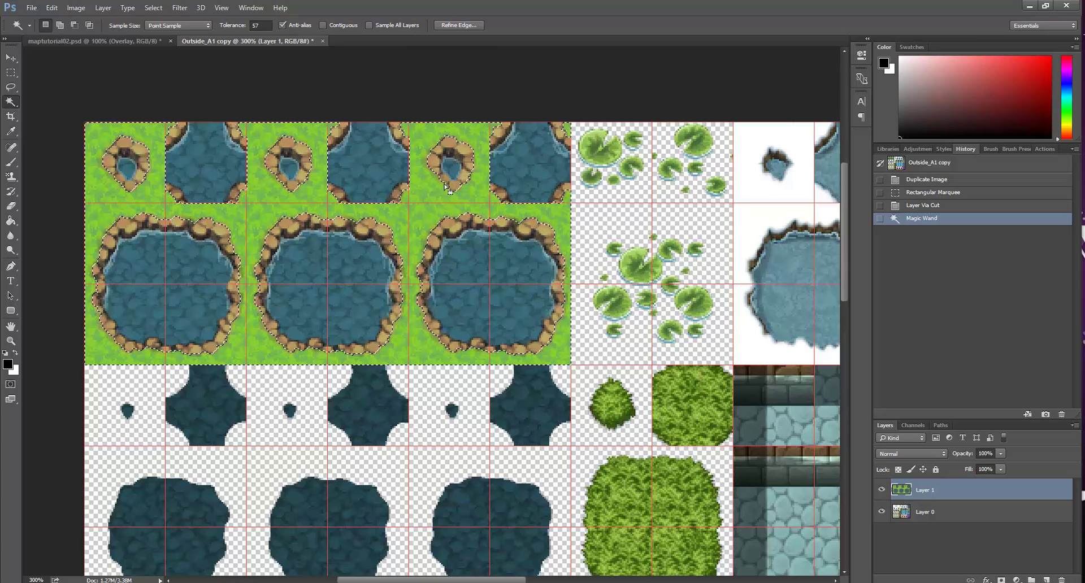
double_click(259, 26)
type("55")
left_click(428, 213)
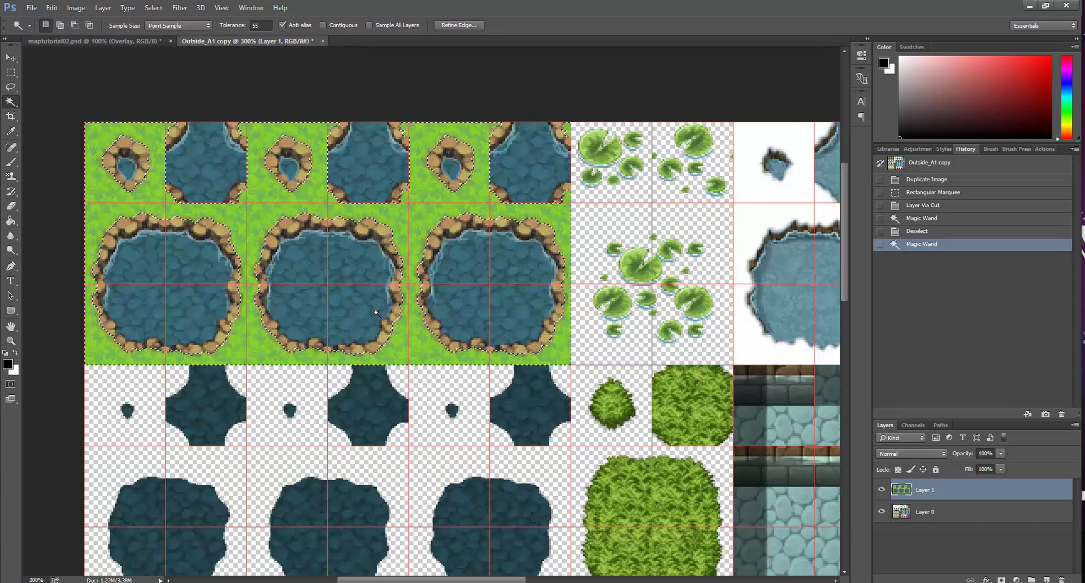
key("Delete")
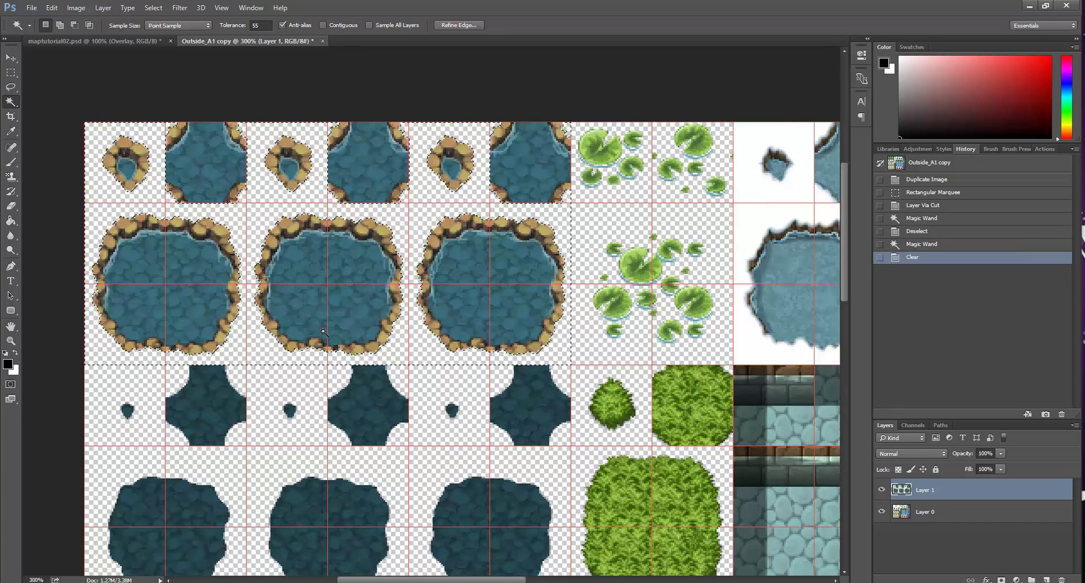
key("m")
left_click(414, 315)
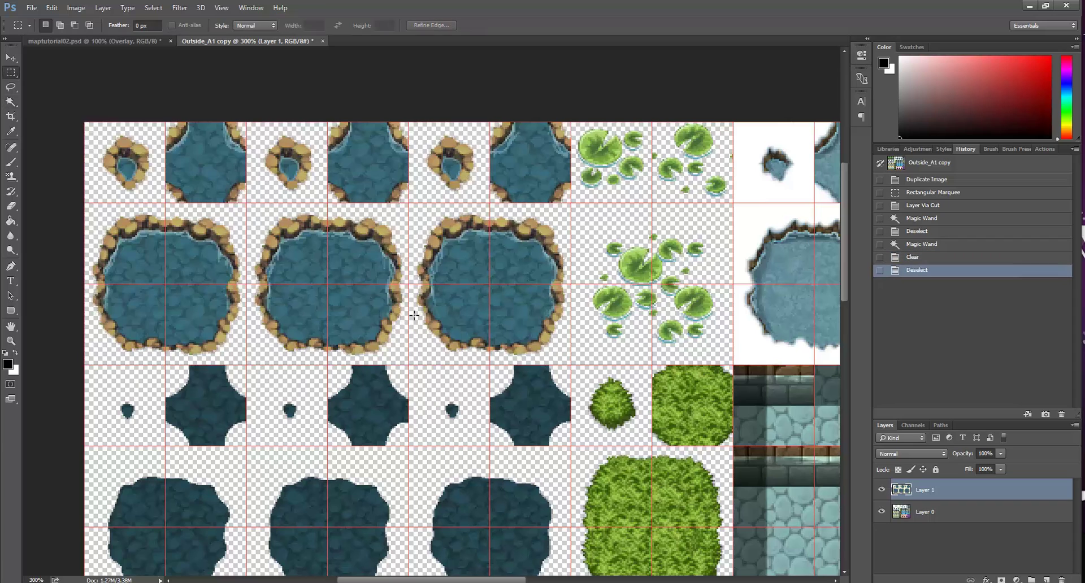
left_click(222, 7)
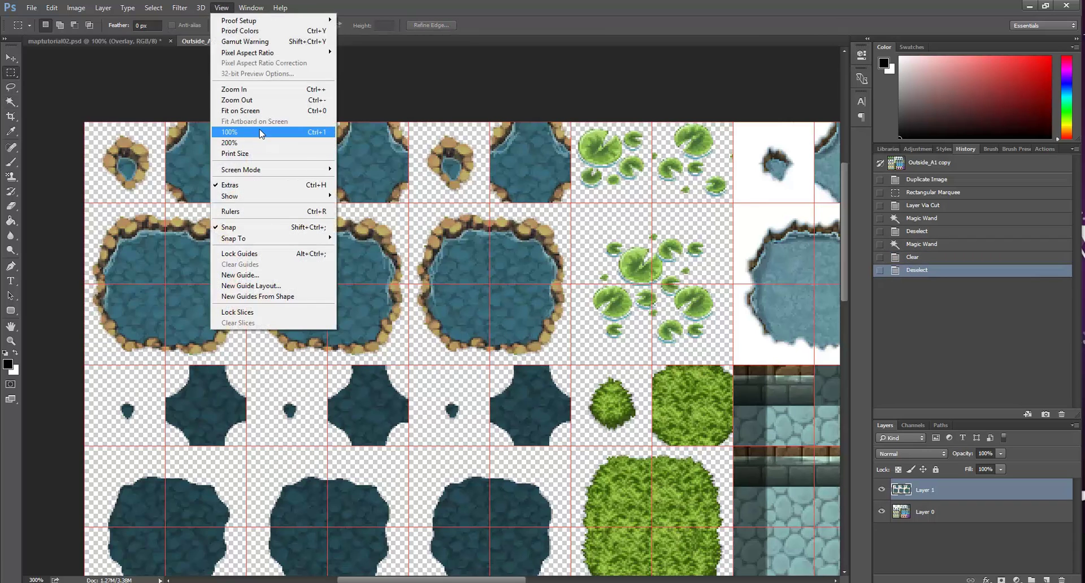
left_click(243, 141)
Step: Save for Web as PNG-24 named Outside_A1-2.png in tilesets, overwriting the old file
left_click(31, 7)
mouse_move(117, 169)
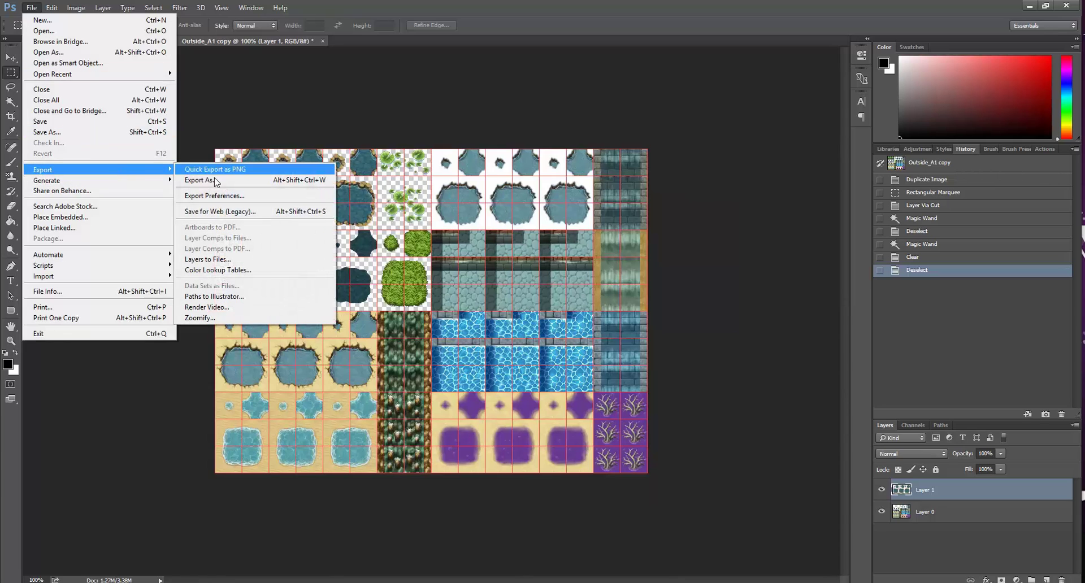
left_click(268, 213)
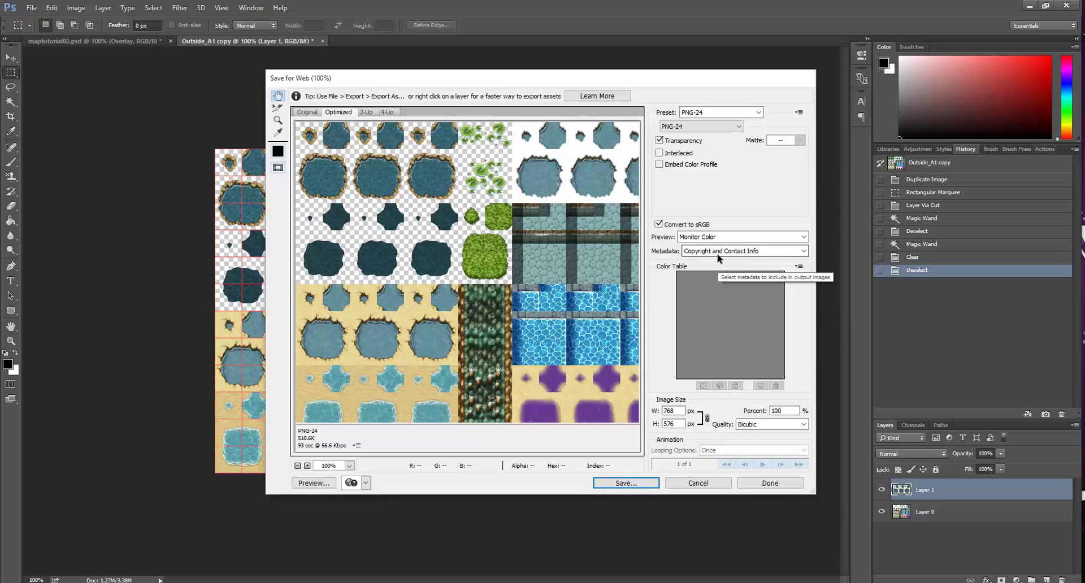
left_click_drag(340, 79, 406, 81)
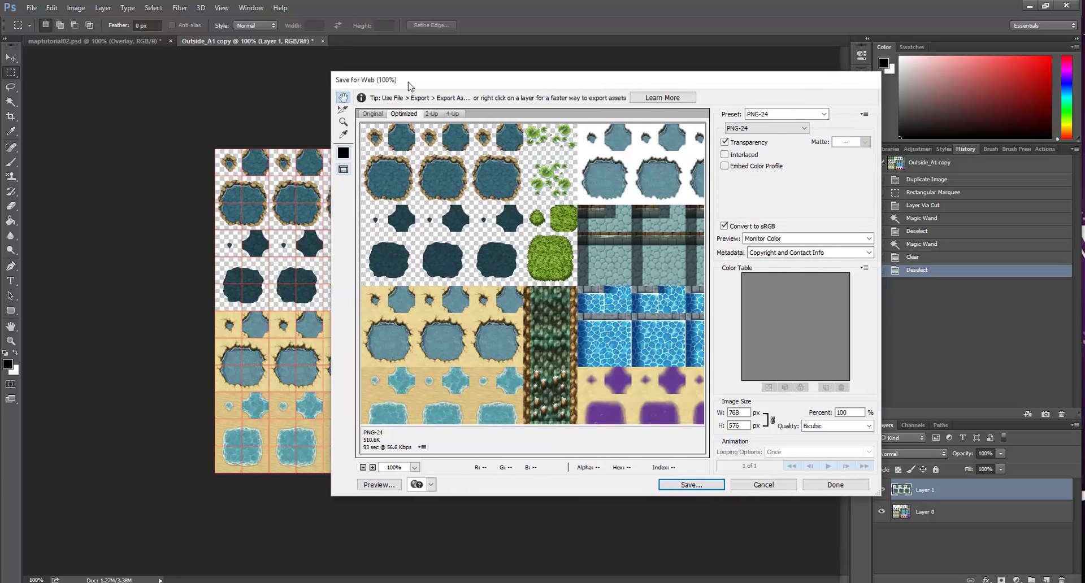
left_click(691, 485)
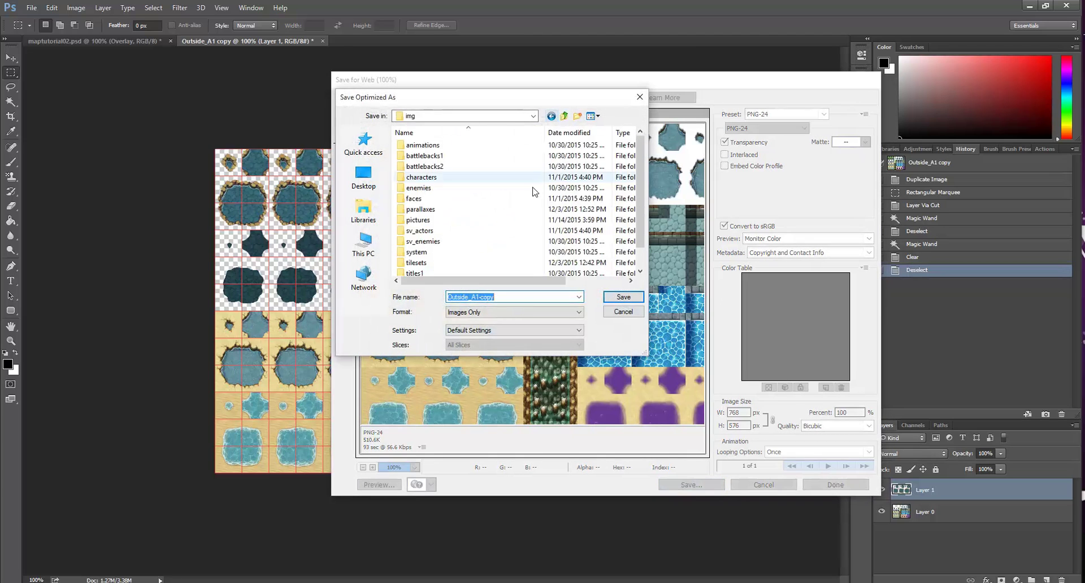
double_click(435, 262)
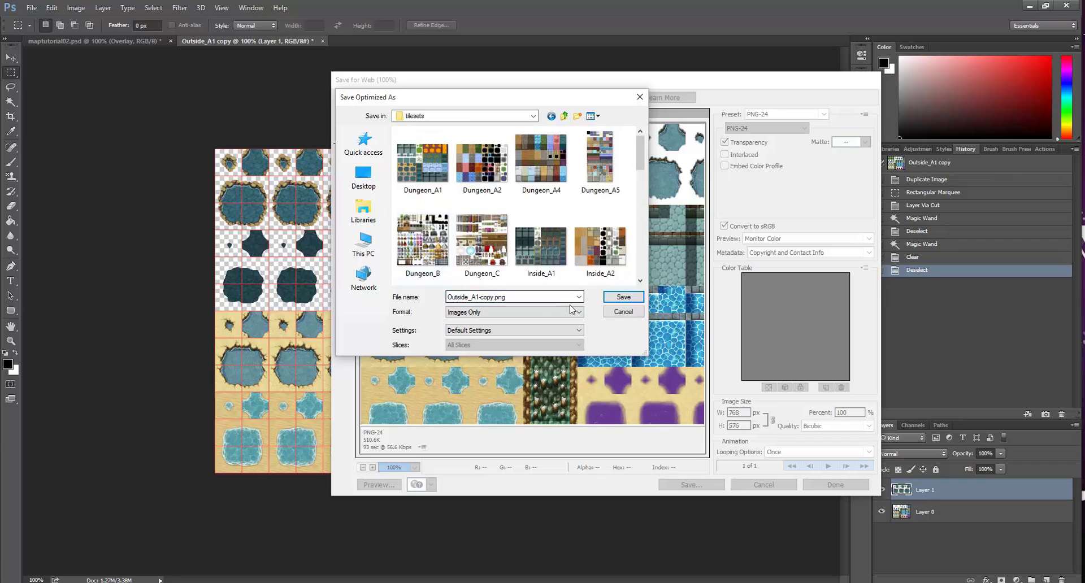
left_click(550, 295)
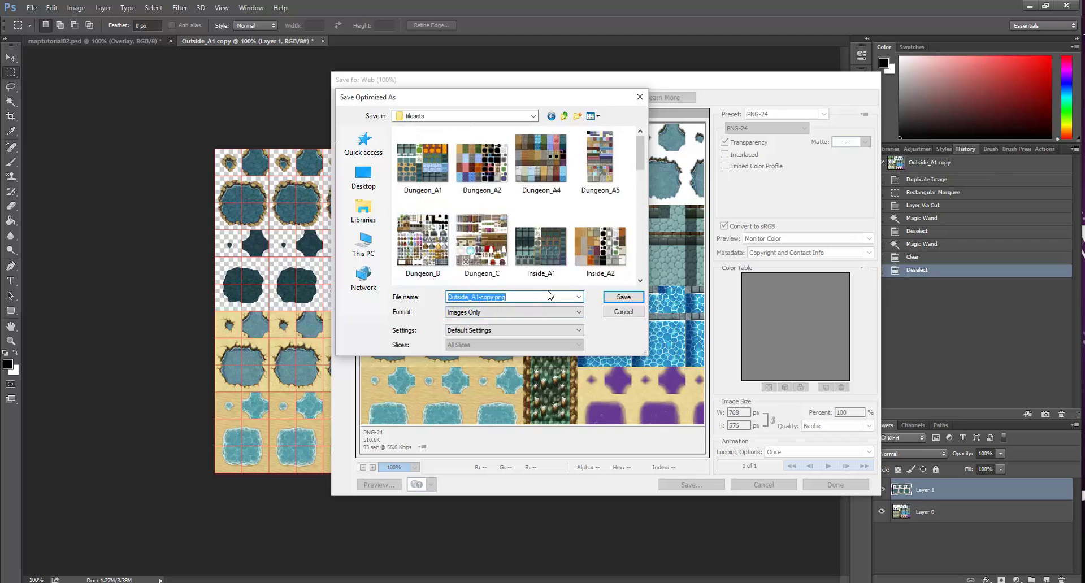
type("Outside_A1-")
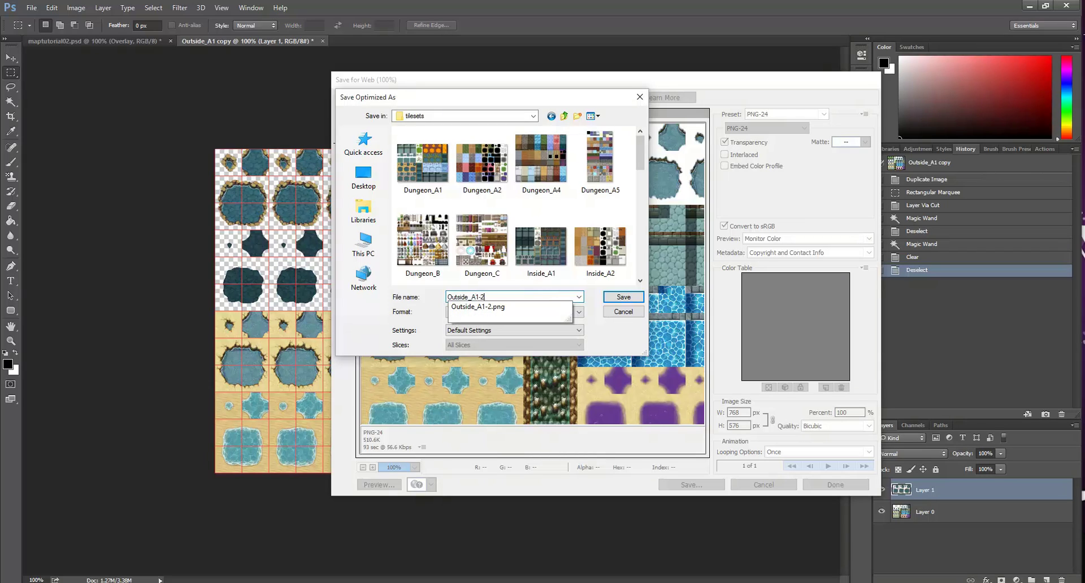
left_click(532, 308)
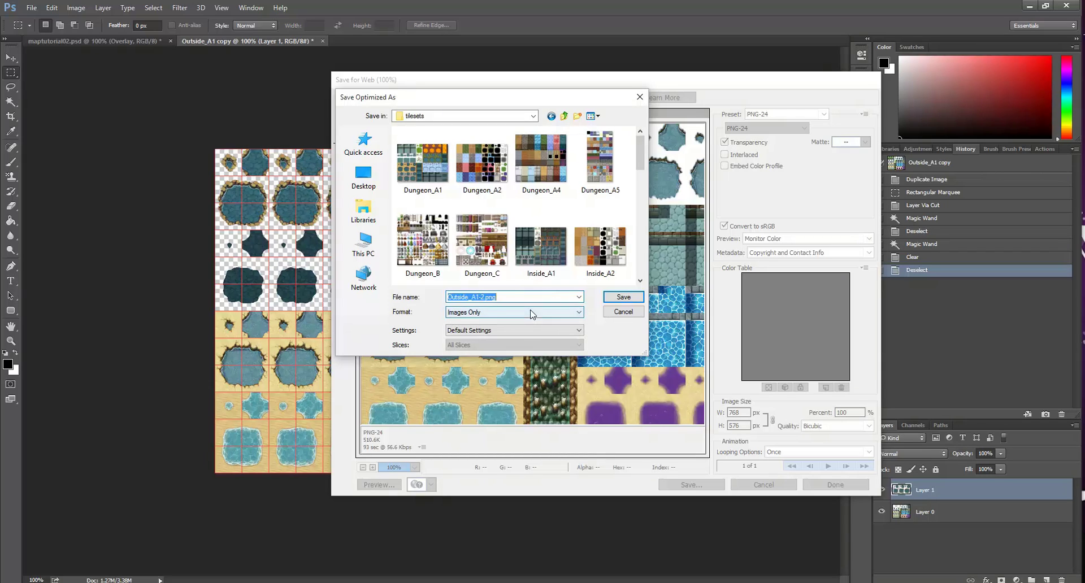
left_click(624, 297)
left_click(625, 291)
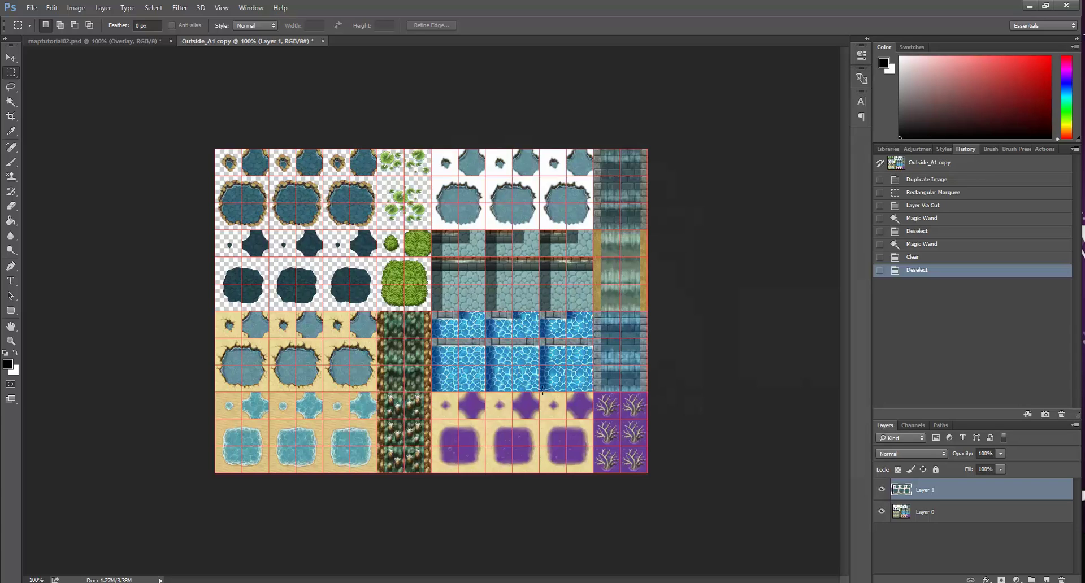
Step: In the Database's Tilesets list, clear the existing 0007 entry
key("alt+Tab")
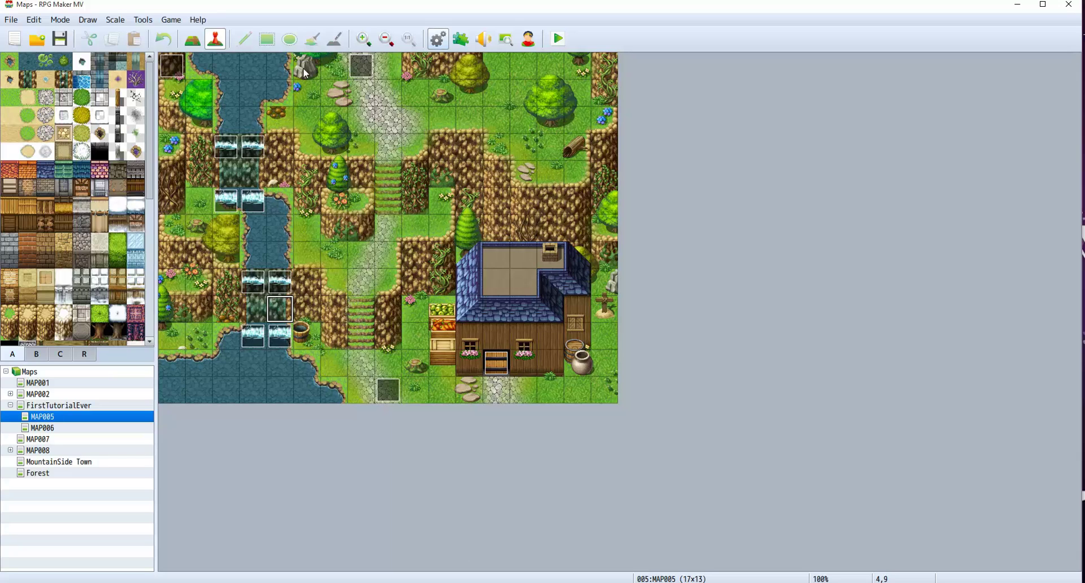
left_click(438, 41)
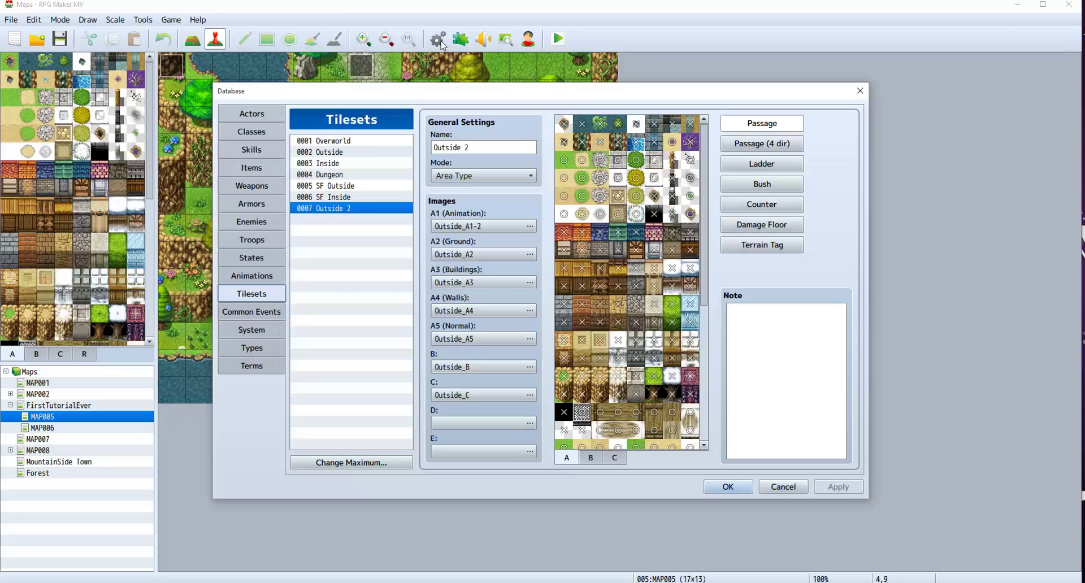
left_click(372, 175)
left_click(332, 142)
left_click(331, 210)
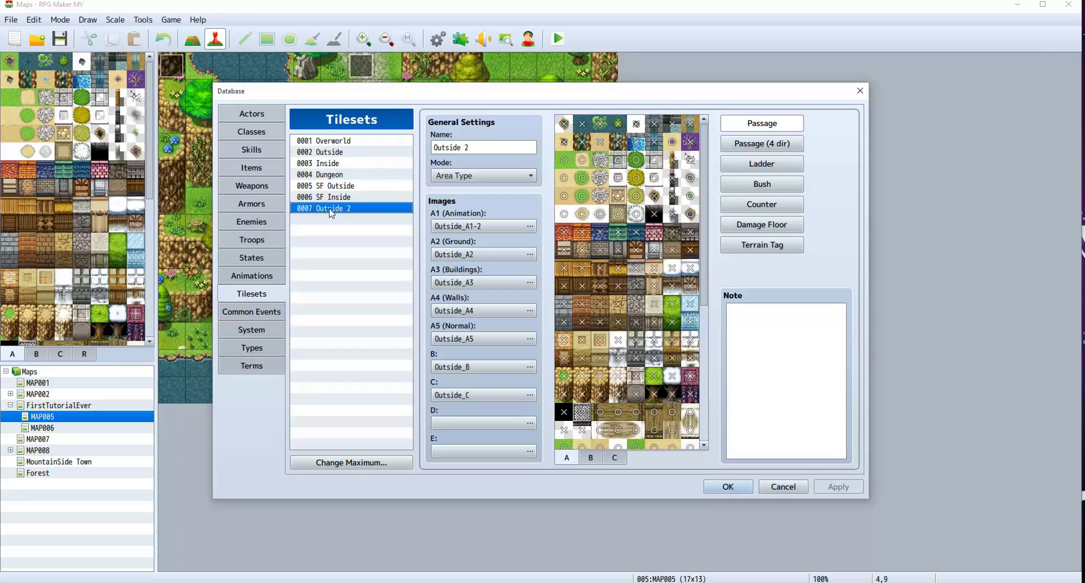
right_click(331, 210)
left_click(350, 242)
Step: Copy the Outside tileset and paste it into slot 0007, keeping the maximum at 7
left_click(339, 175)
left_click(350, 142)
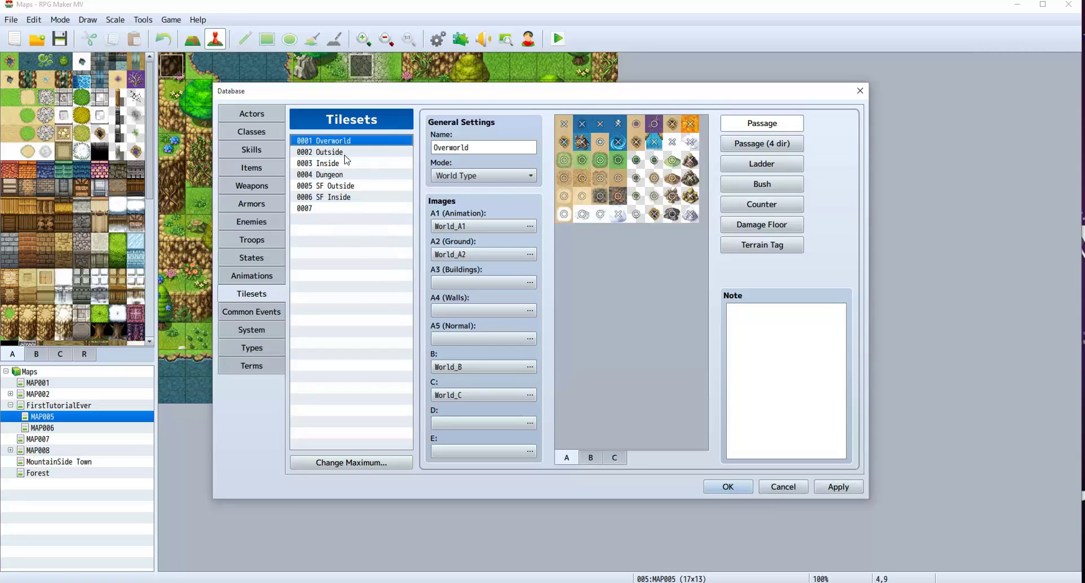
left_click(346, 153)
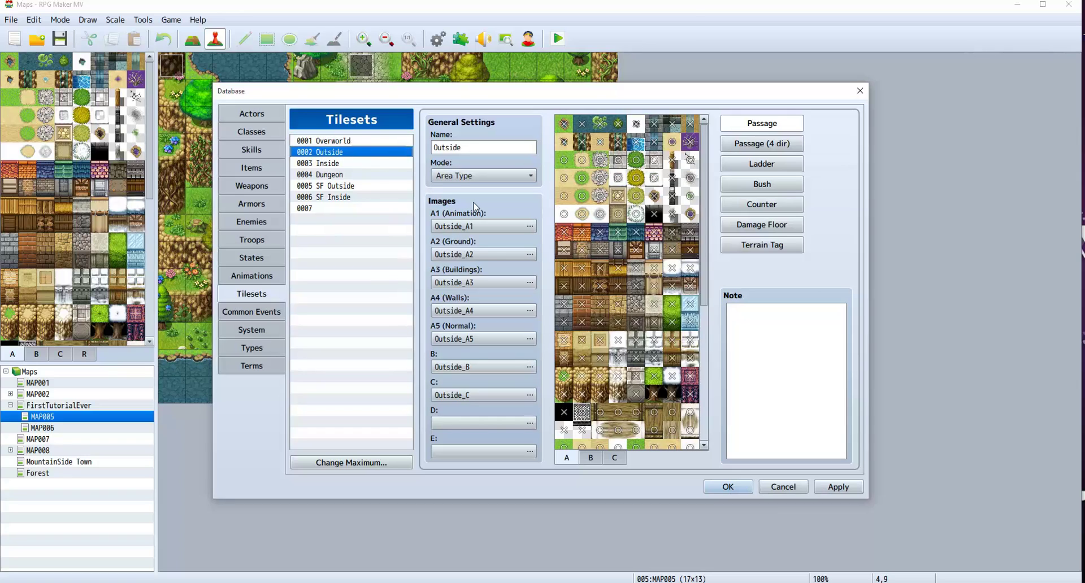
right_click(326, 157)
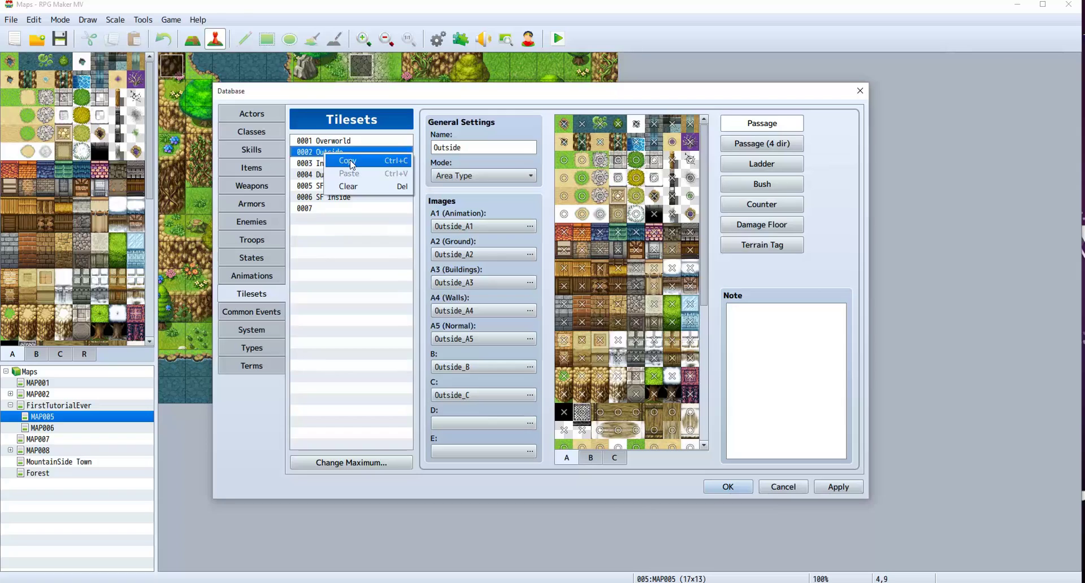
left_click(351, 161)
left_click(334, 214)
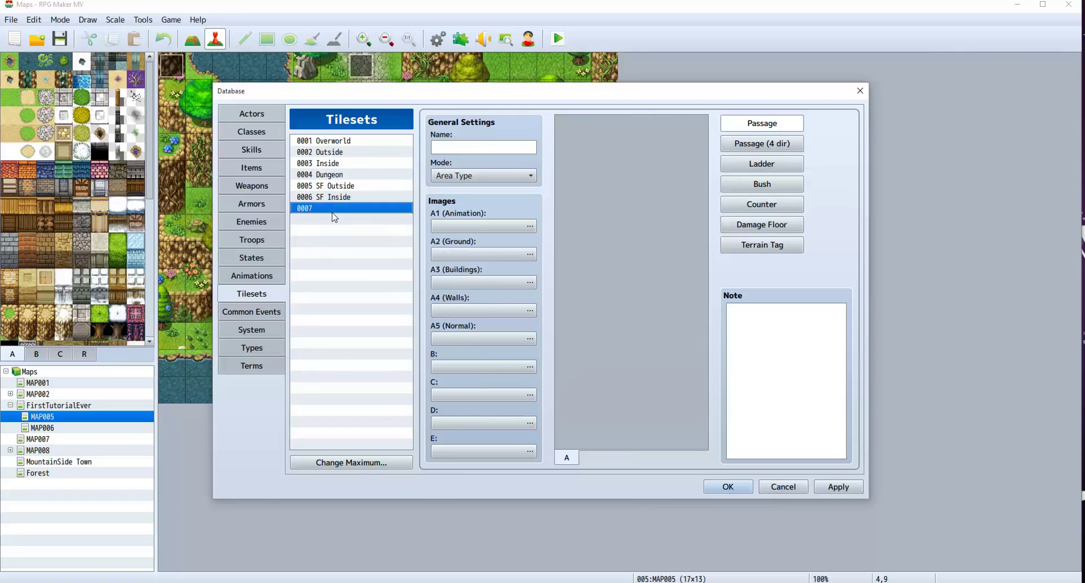
left_click(368, 462)
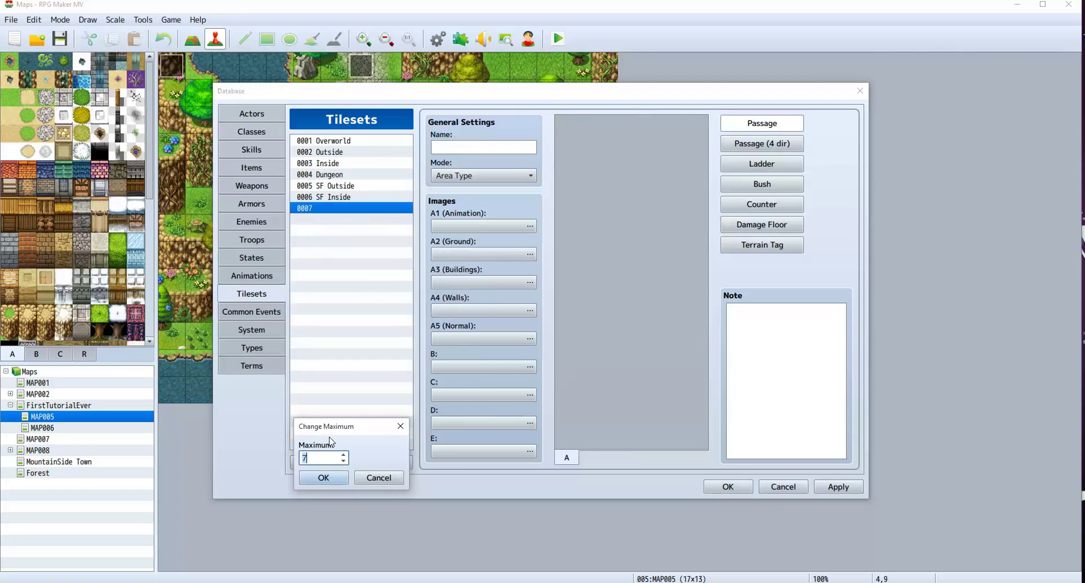
left_click(378, 478)
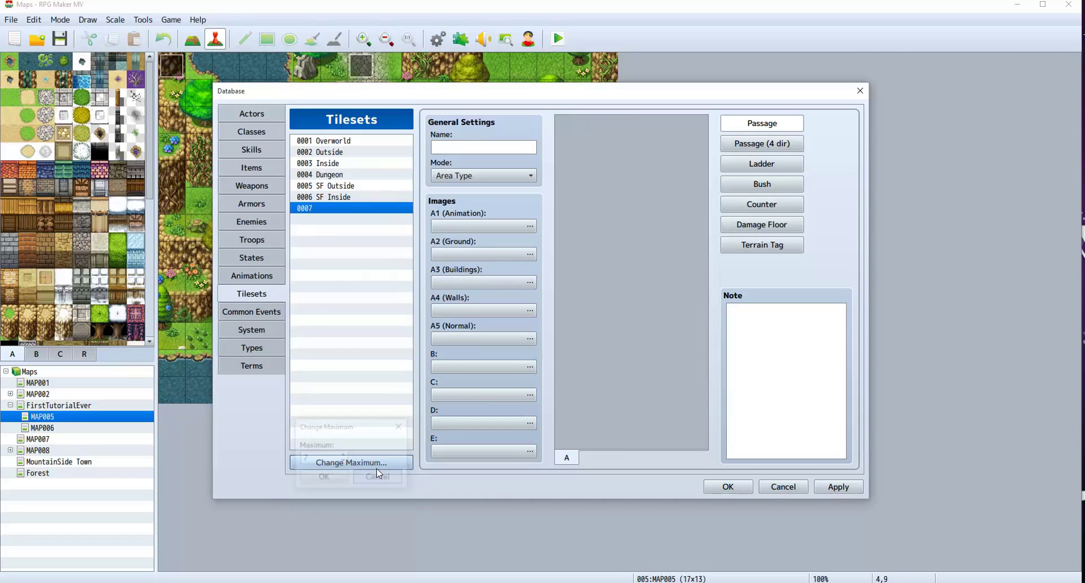
right_click(334, 214)
left_click(362, 232)
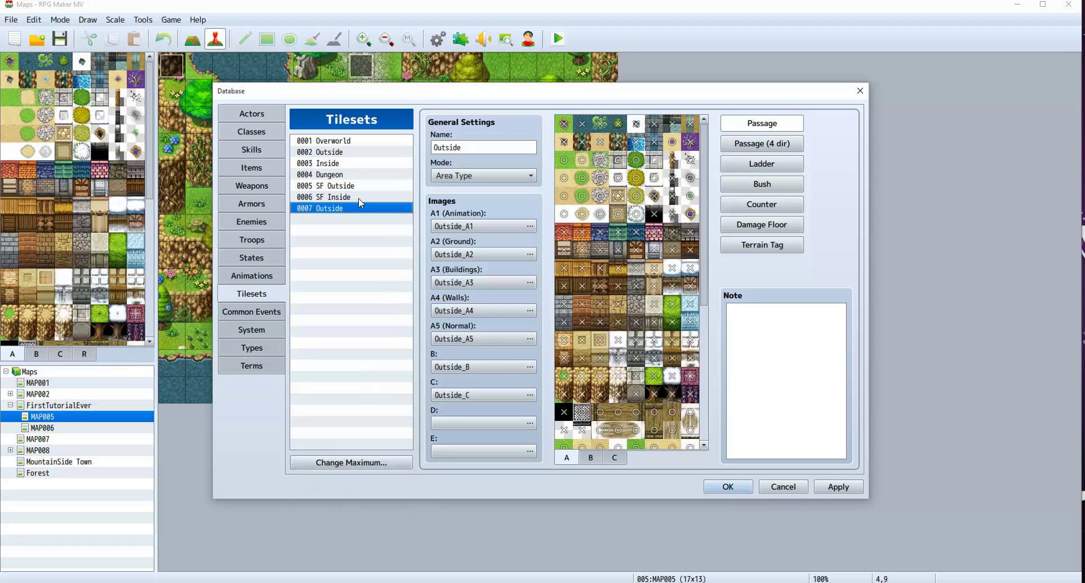
Step: Set tileset 0007's A1 (Animation) image to Outside_A1-2 and save the Database
left_click(592, 459)
left_click(612, 461)
left_click(567, 458)
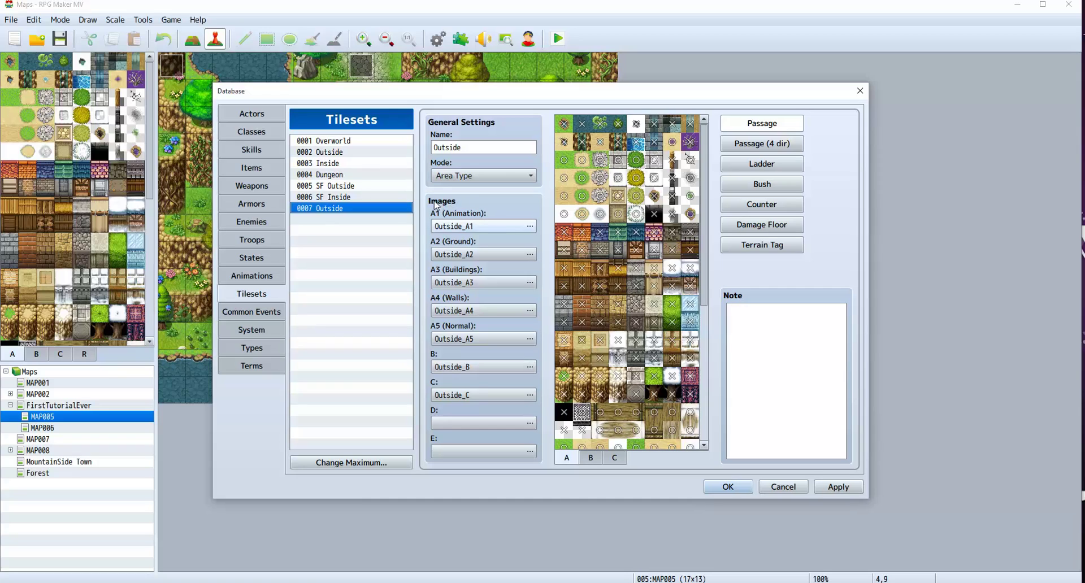
left_click(475, 228)
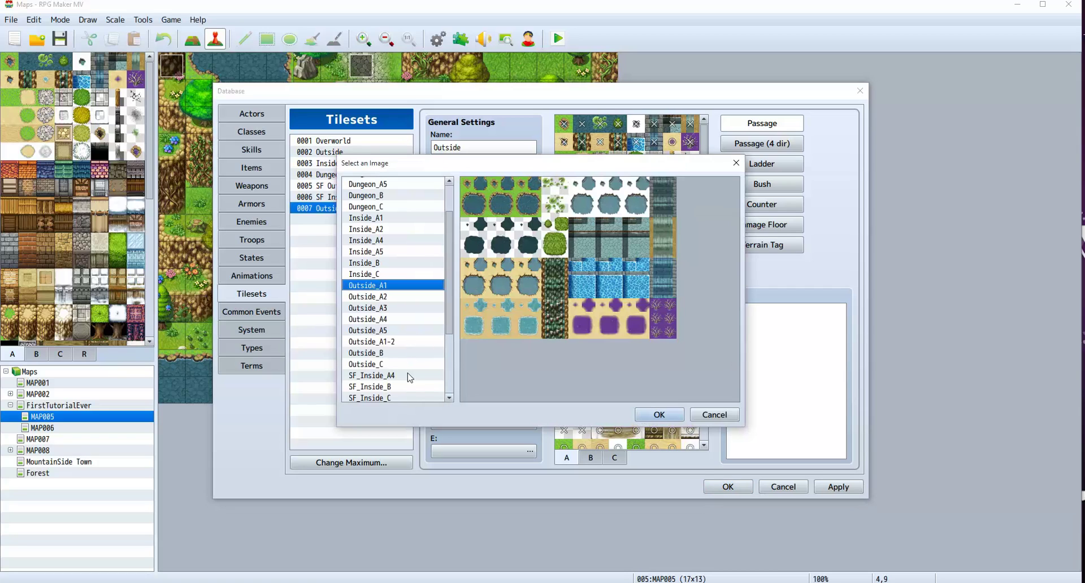
left_click(385, 342)
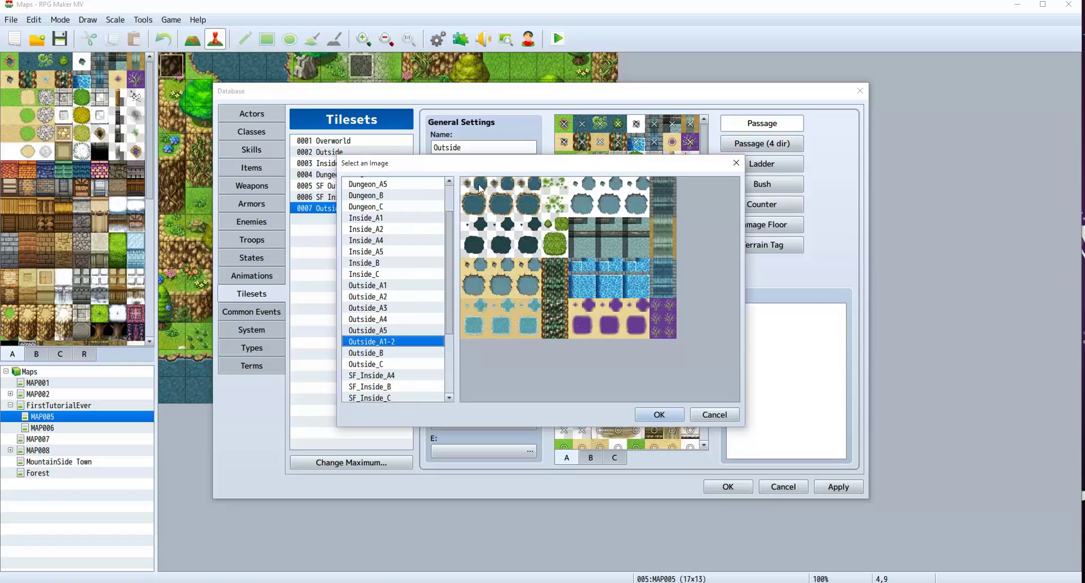
left_click(672, 416)
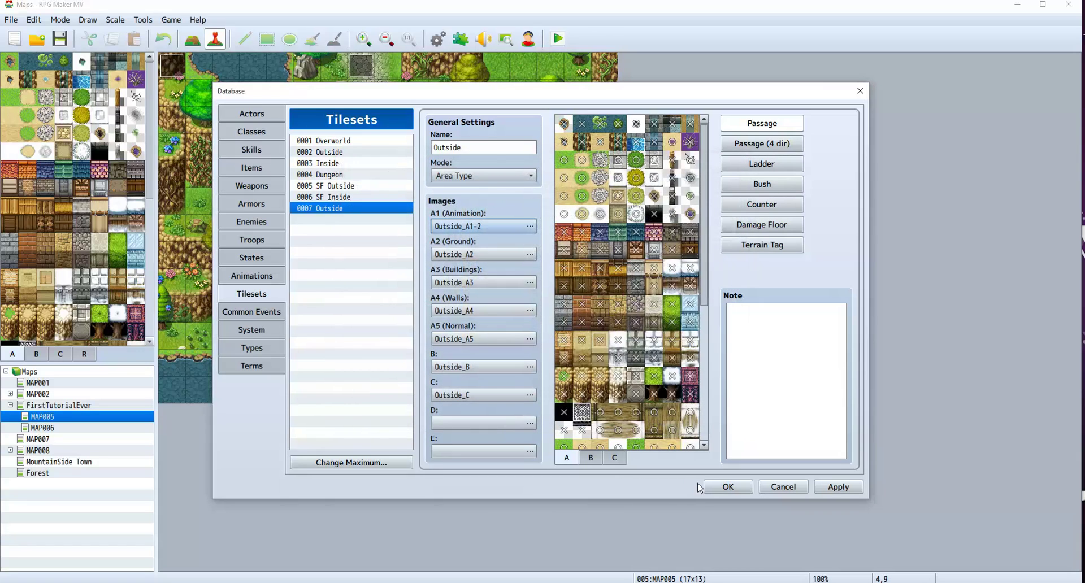
left_click(728, 487)
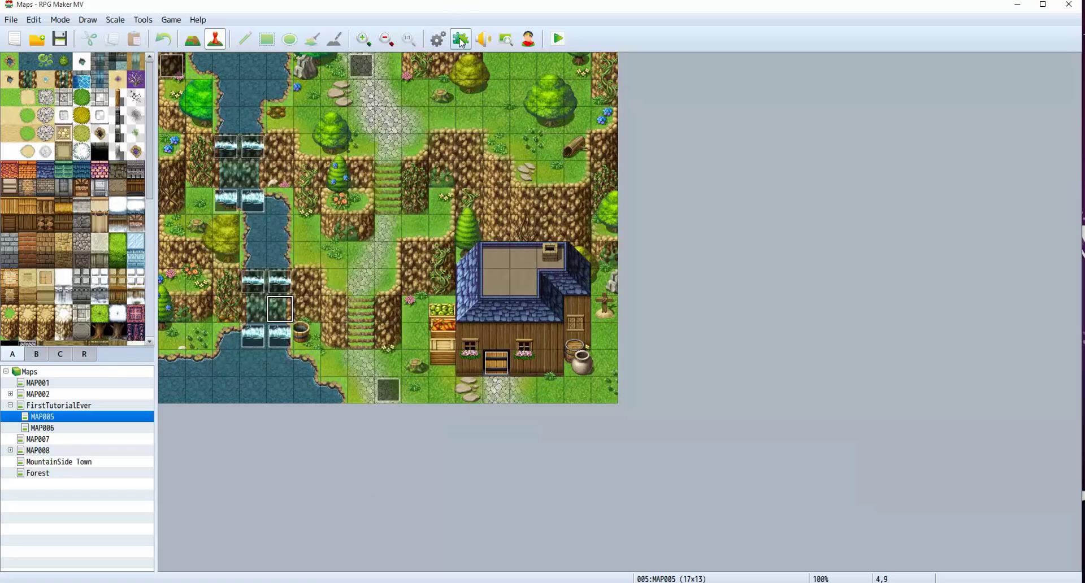
Step: Rename tileset 0007 to Outside 2 and apply the change
left_click(438, 39)
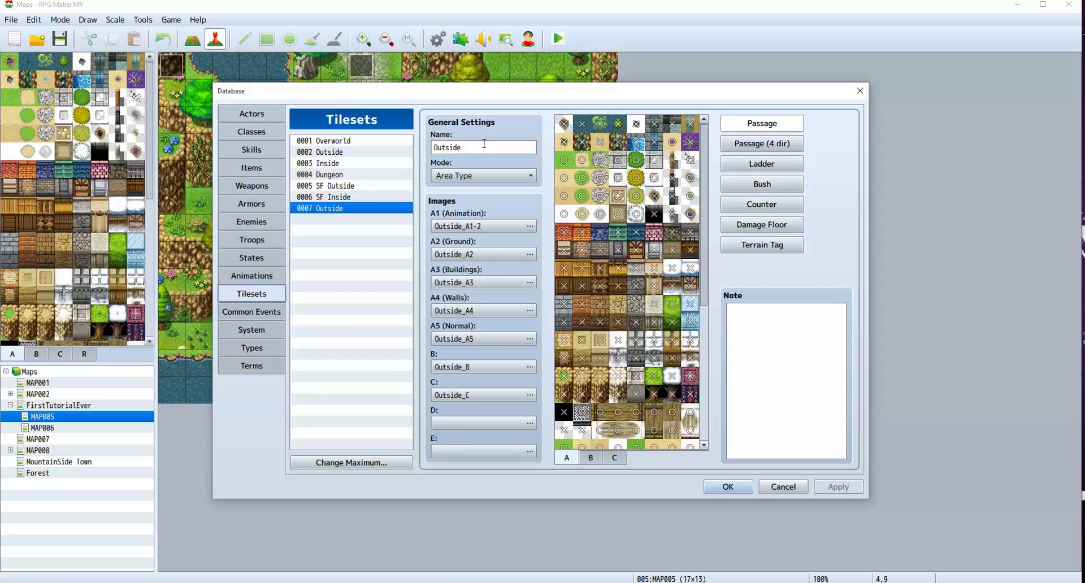
left_click(484, 144)
type("2")
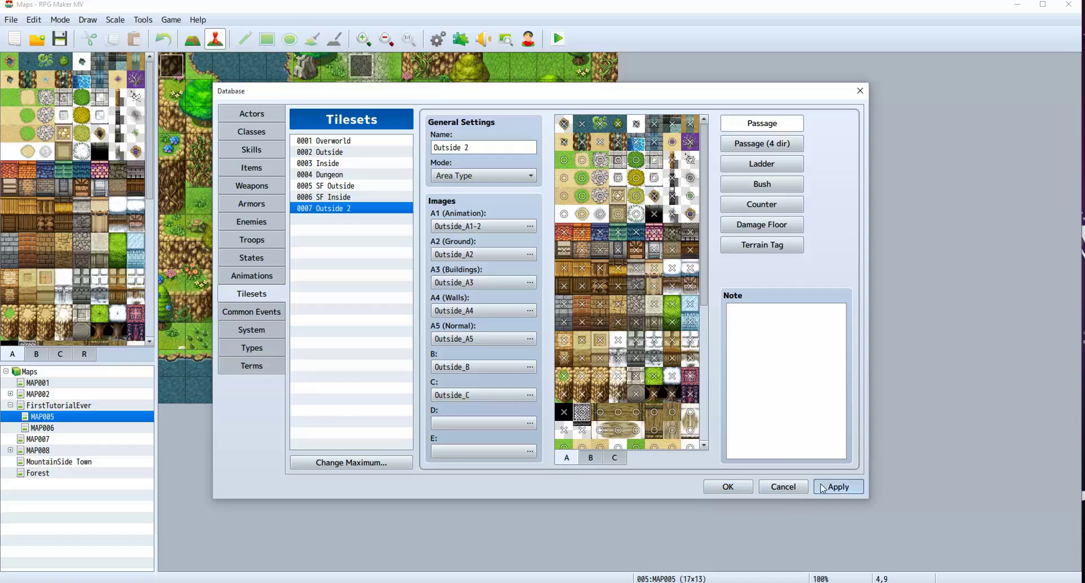
left_click(786, 487)
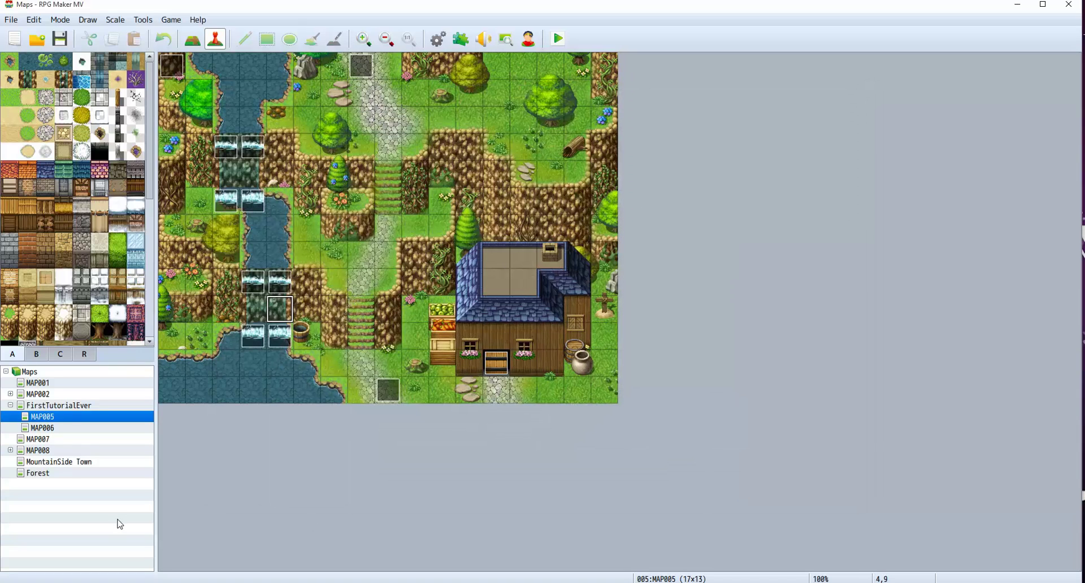
Step: Add a 17x13 child map of FirstTutorialEver called Updated Part 3, using tileset Outside 2
left_click(70, 406)
left_click(57, 429)
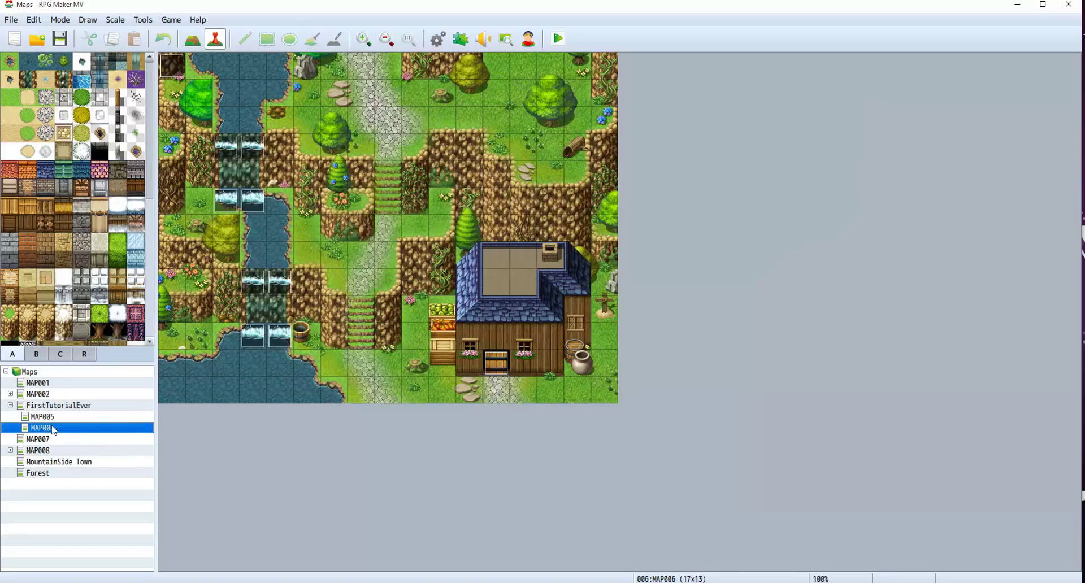
left_click(48, 419)
left_click(57, 406)
right_click(59, 407)
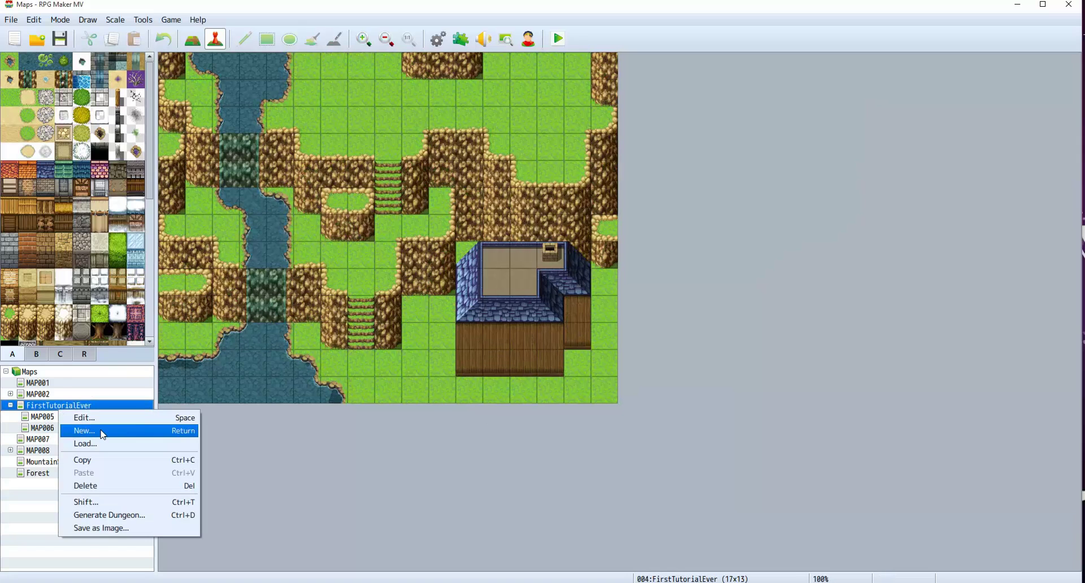
left_click(94, 429)
type("Updated Part 3")
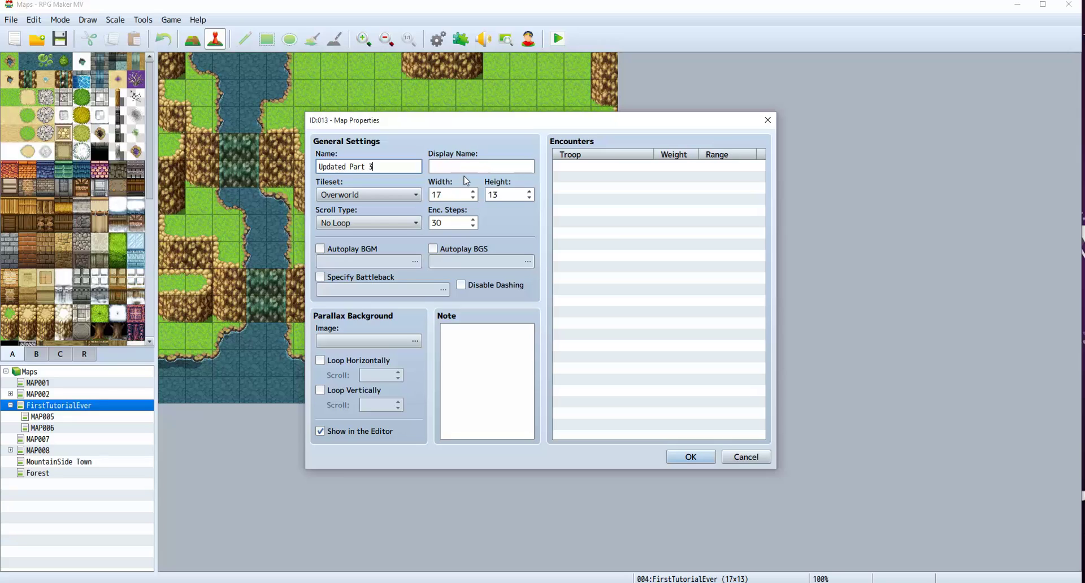
left_click(347, 195)
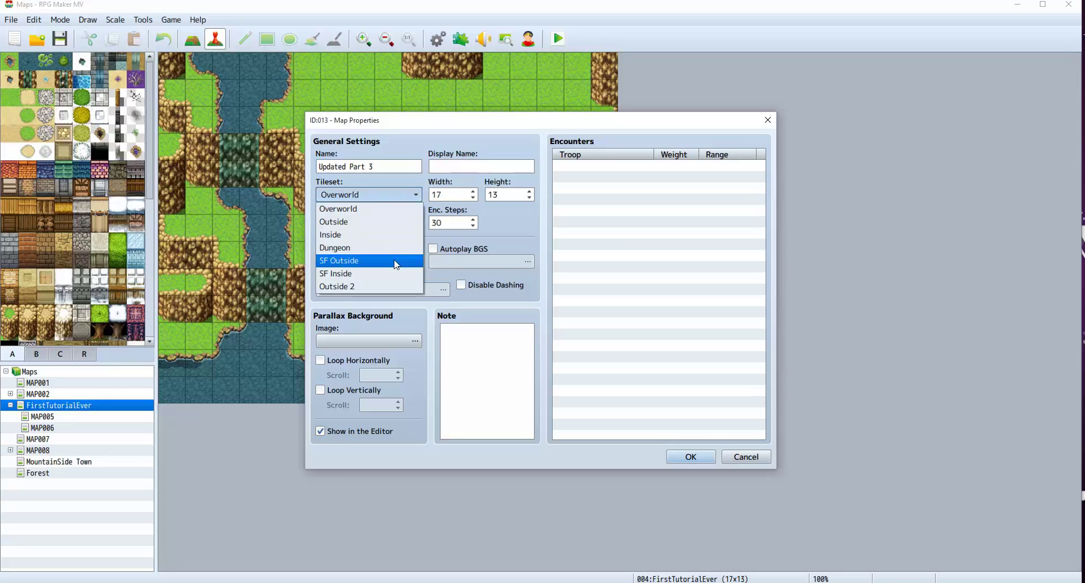
left_click(348, 286)
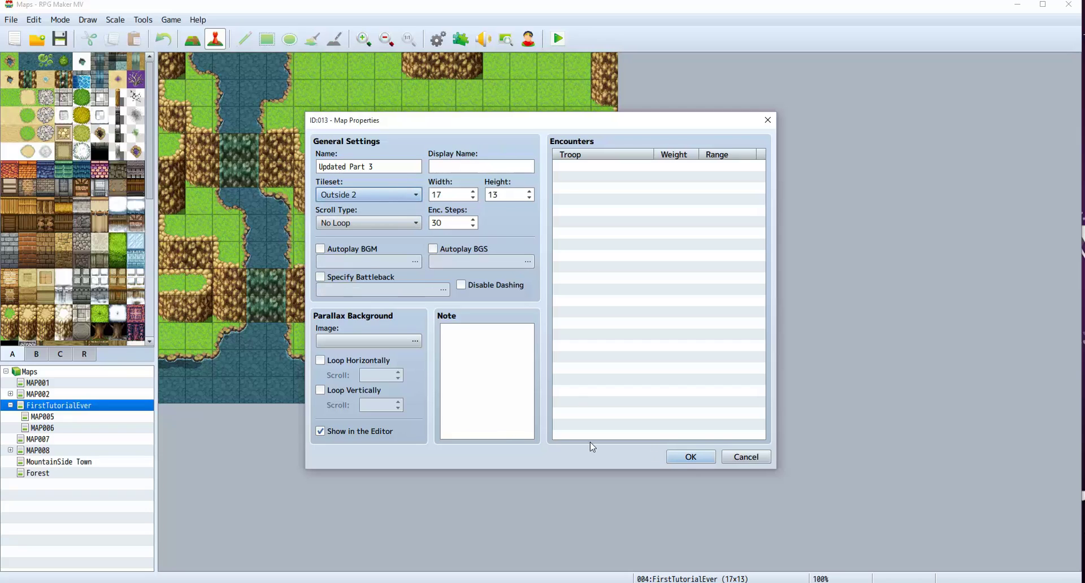
left_click(673, 457)
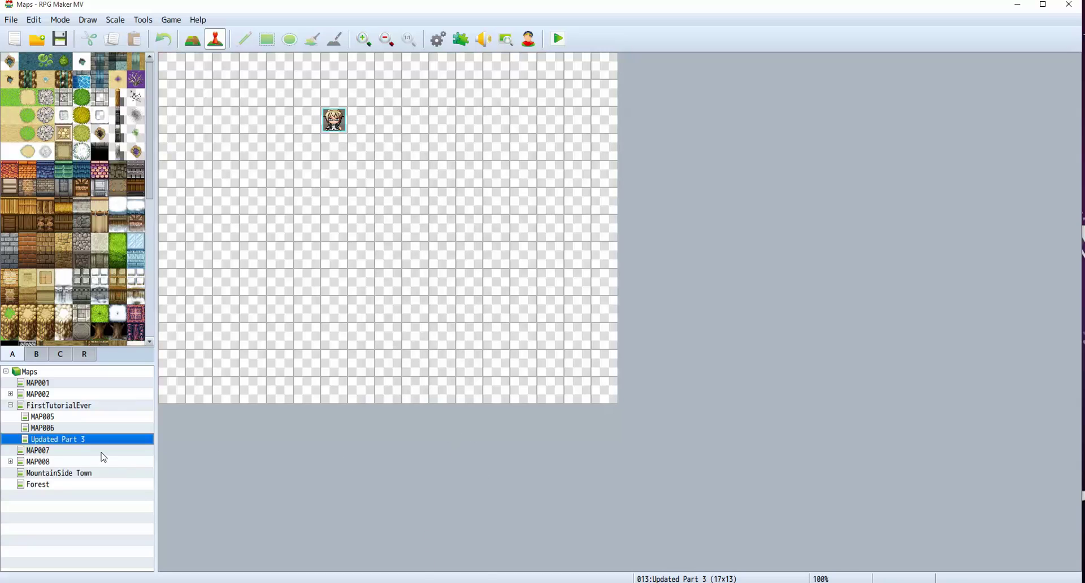
Step: In maptutorial02.psd, collapse the Overlay group and show the Underneath group for the full map
key("alt+Tab")
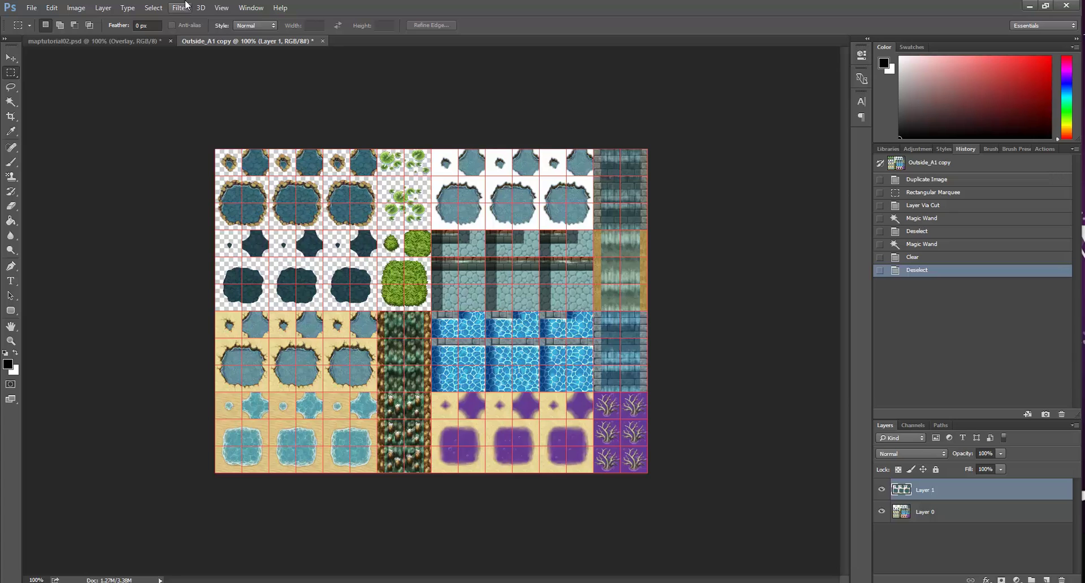
left_click(110, 39)
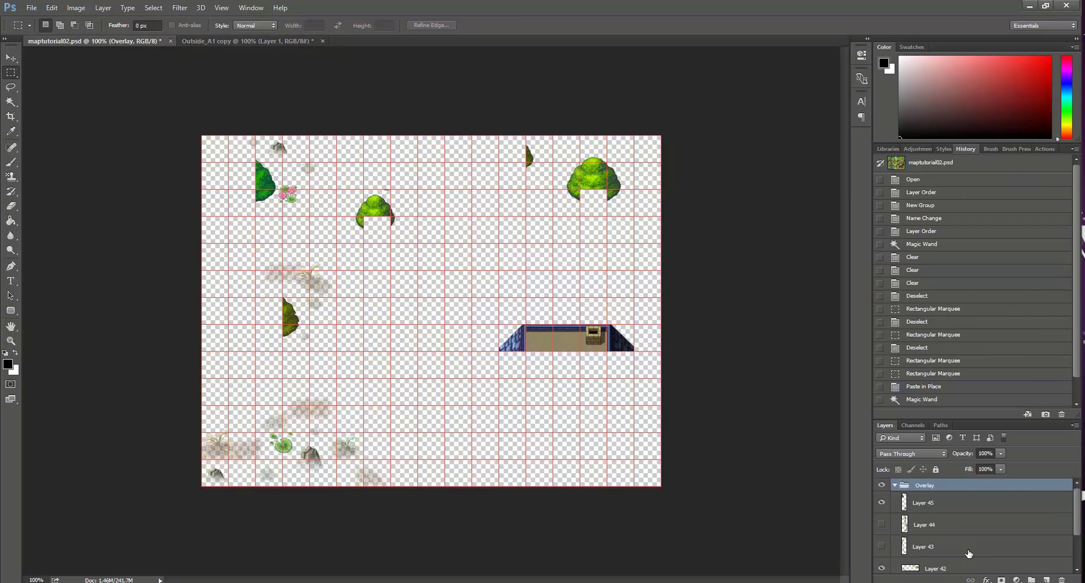
left_click(895, 486)
left_click(882, 498)
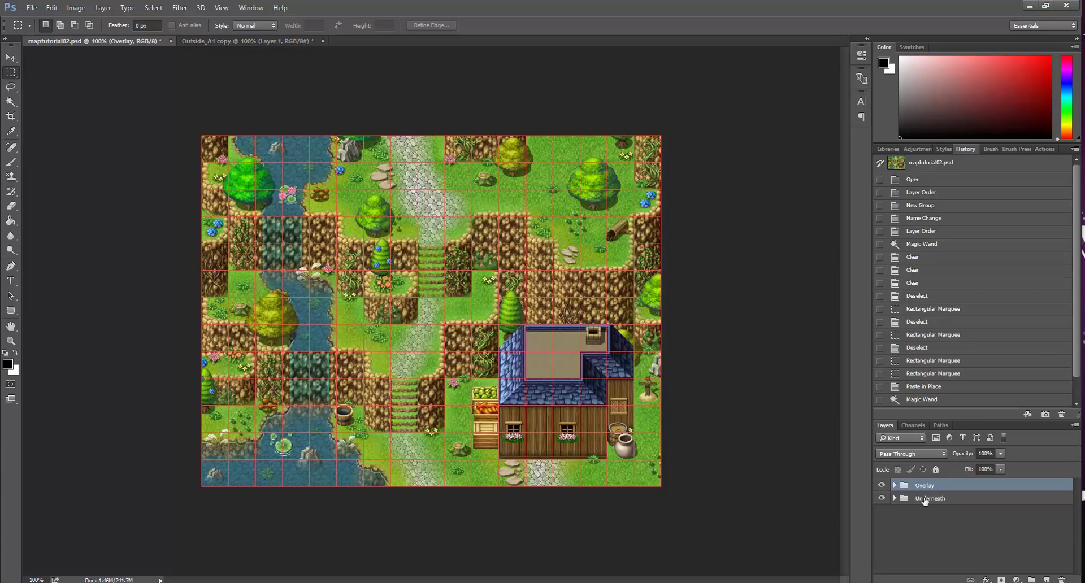
left_click(882, 498)
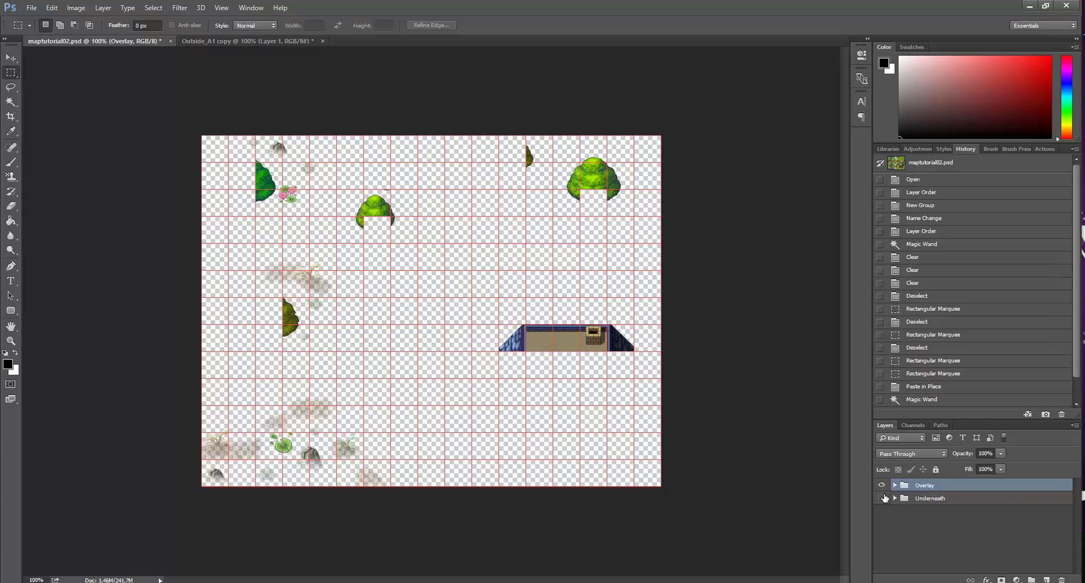
left_click(881, 498)
Step: Save for Web as a PNG-24 named updatedpart3 into img/parallaxes
left_click(31, 7)
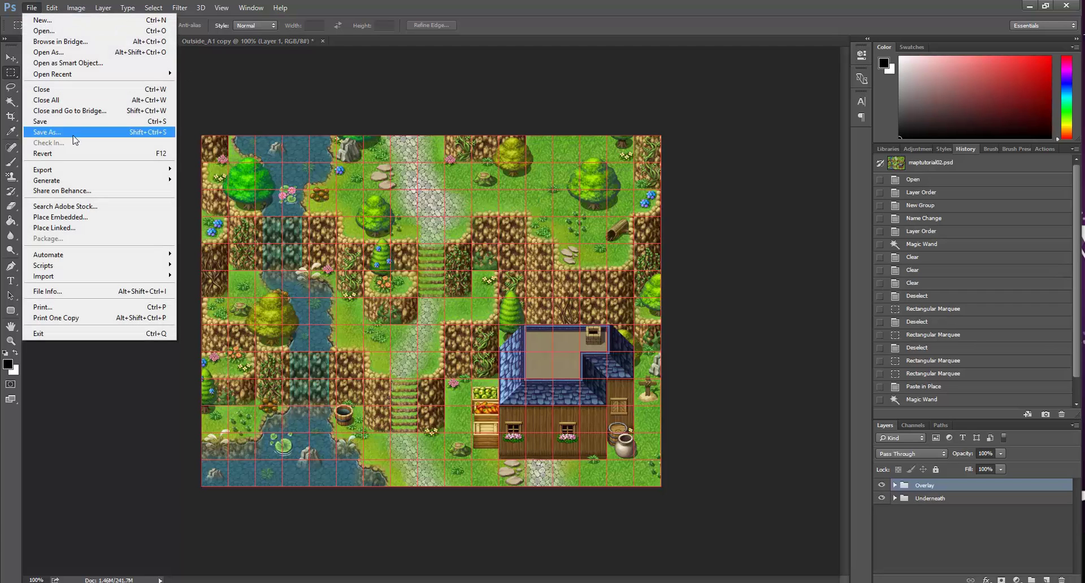
mouse_move(97, 175)
left_click(220, 211)
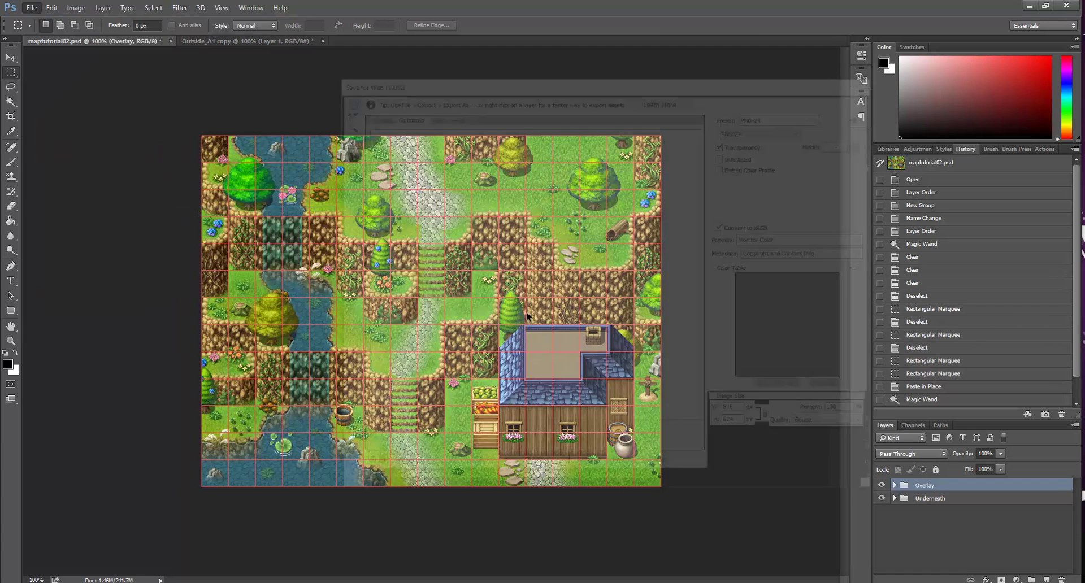
left_click(679, 490)
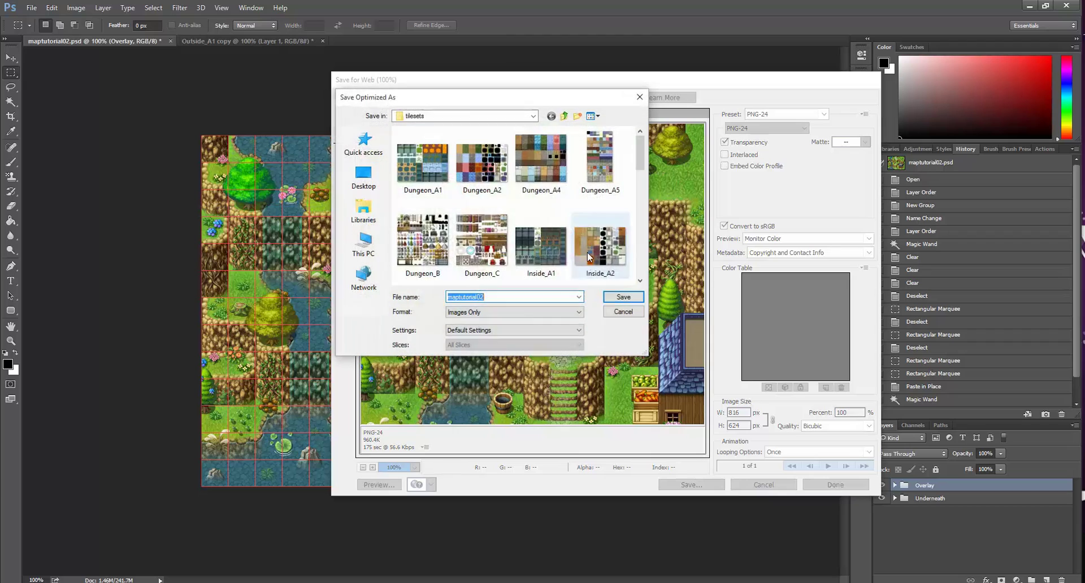
left_click(564, 116)
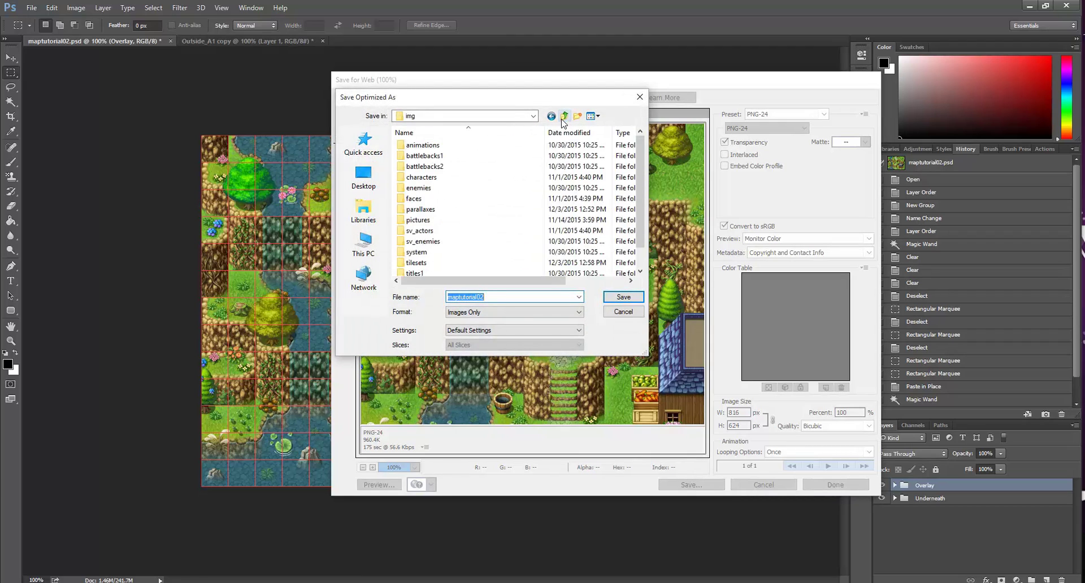
double_click(422, 209)
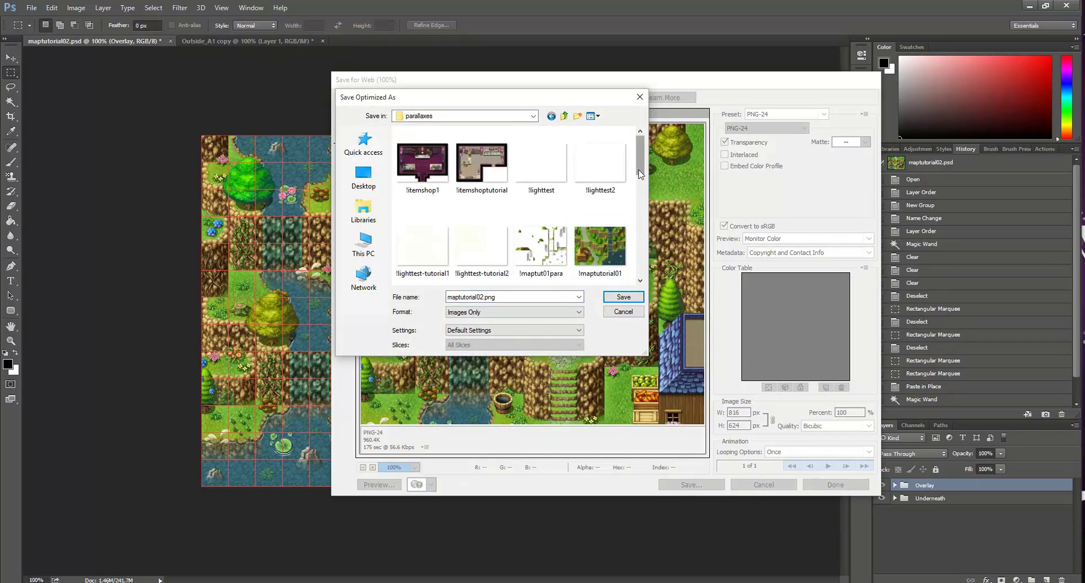
left_click_drag(640, 174, 641, 207)
scroll(641, 206, "up", 3)
double_click(505, 297)
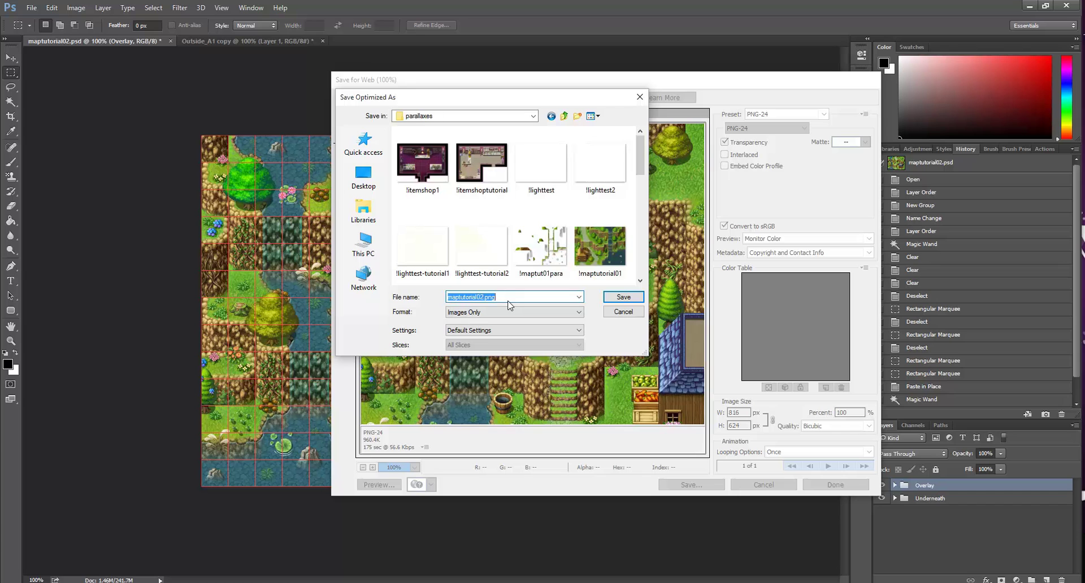
type("updatedpart3")
key("Return")
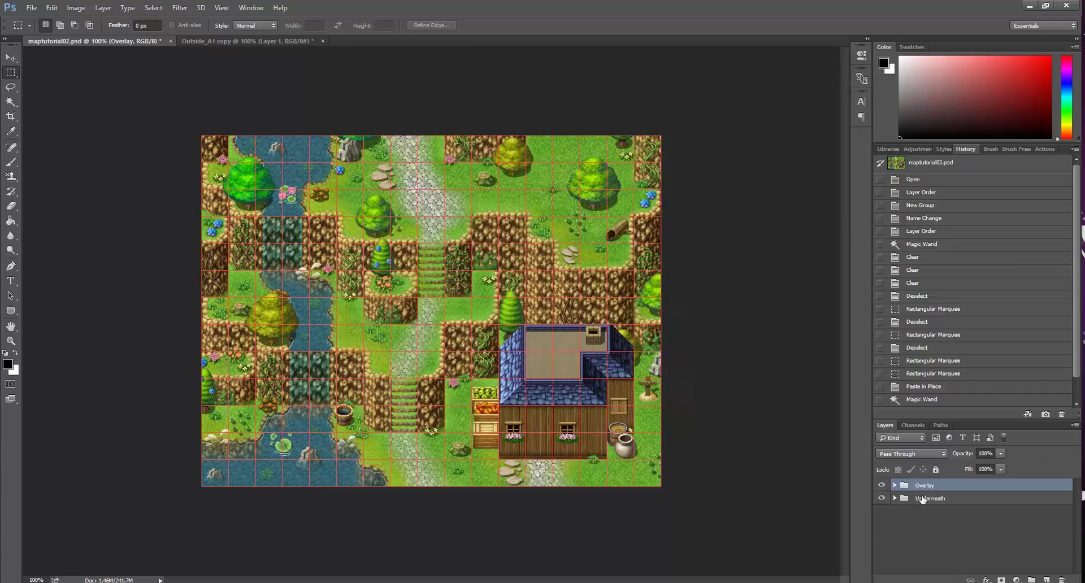
Step: Turn off the Underneath group's visibility in maptutorial02.psd, leaving only the overlay layers
left_click(882, 499)
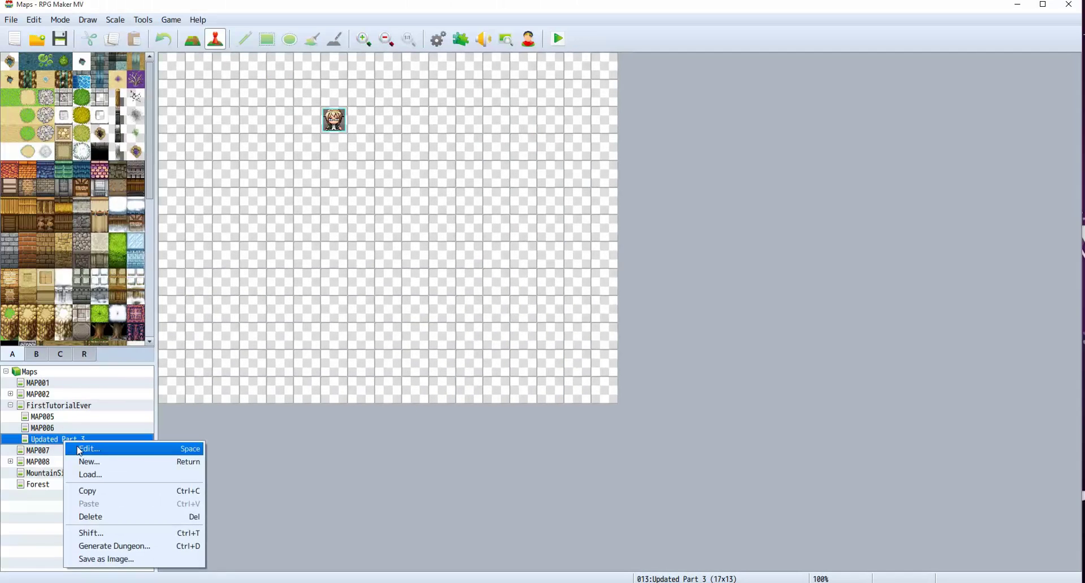
left_click(79, 451)
left_click_drag(316, 121, 352, 136)
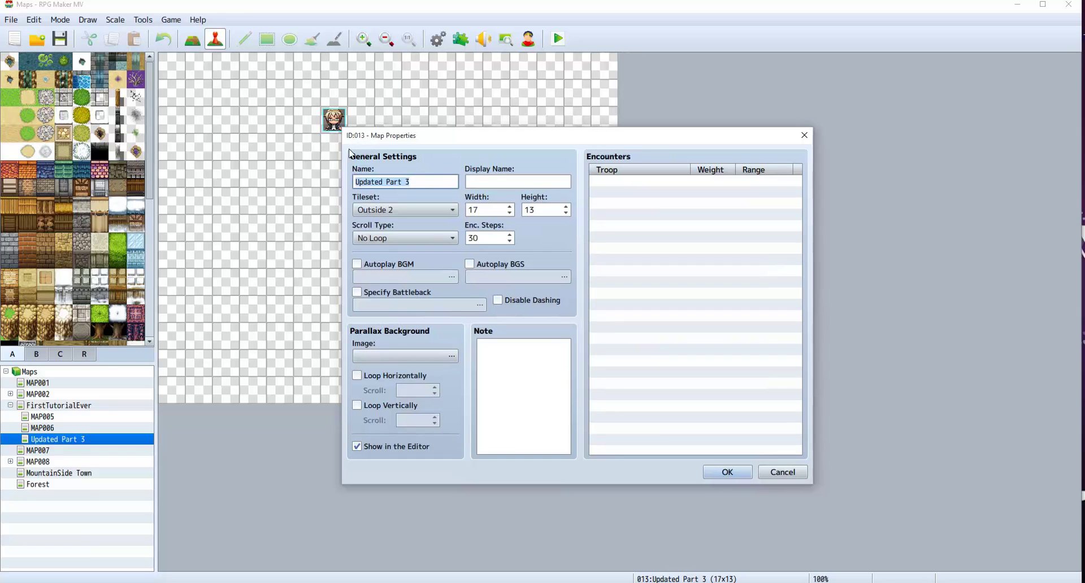
left_click(725, 473)
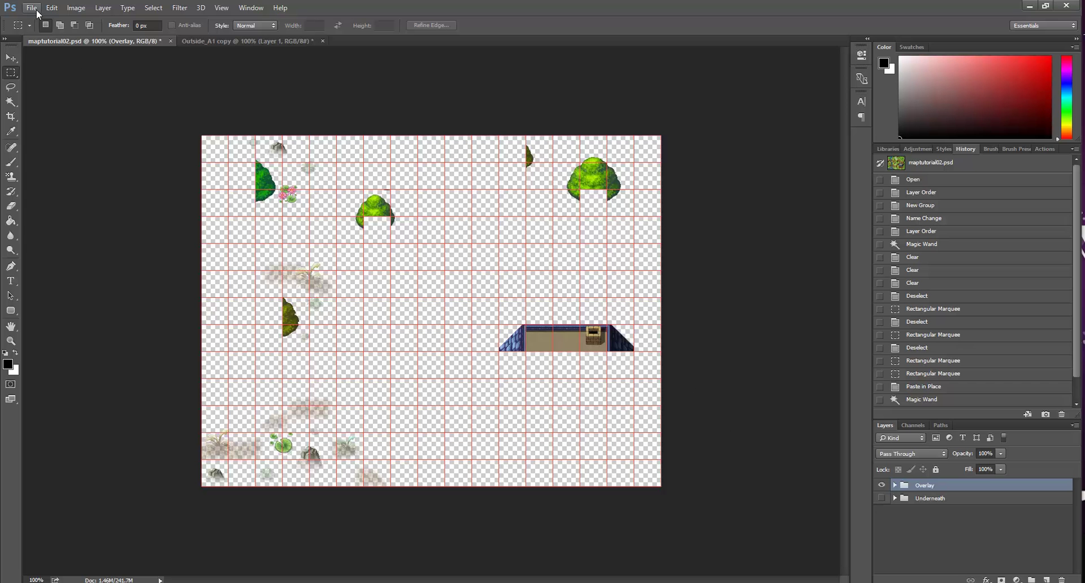
Step: Save the overlay-only map for Web as a transparent PNG-24 par13 in parallaxes
left_click(32, 7)
mouse_move(117, 170)
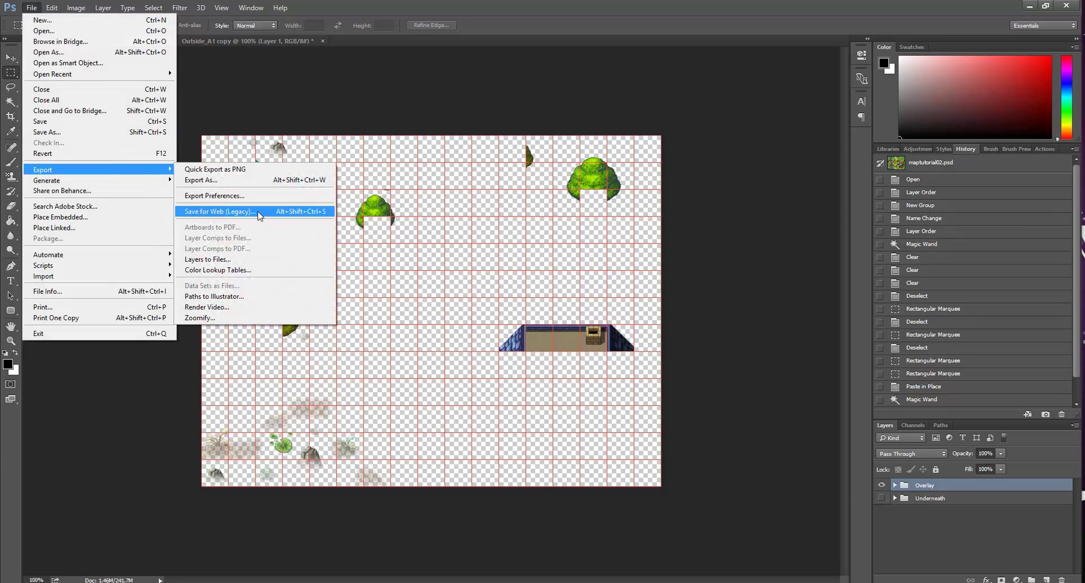
left_click(260, 212)
left_click(691, 485)
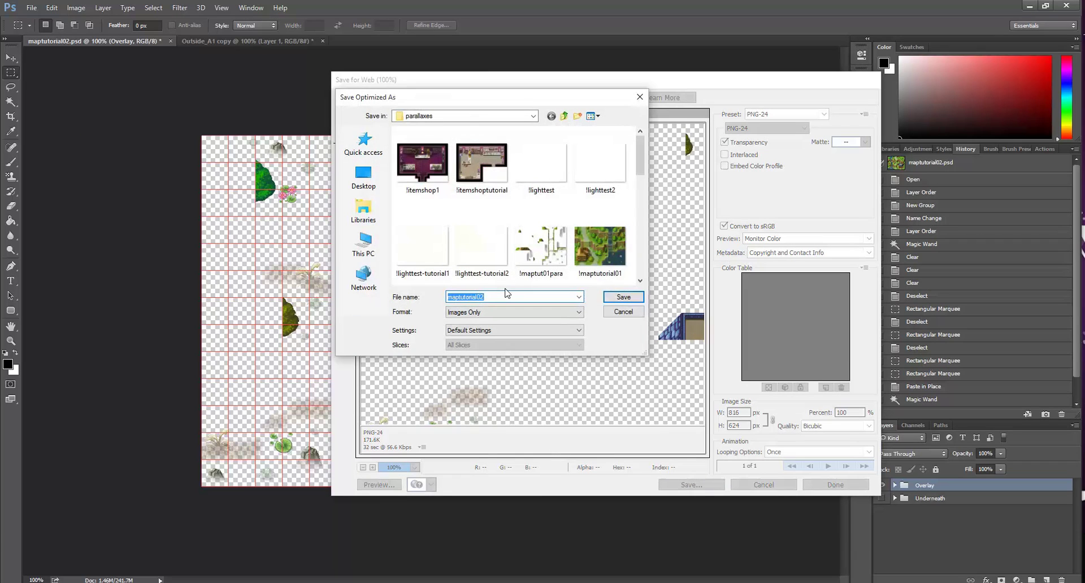
type("par13")
left_click(621, 298)
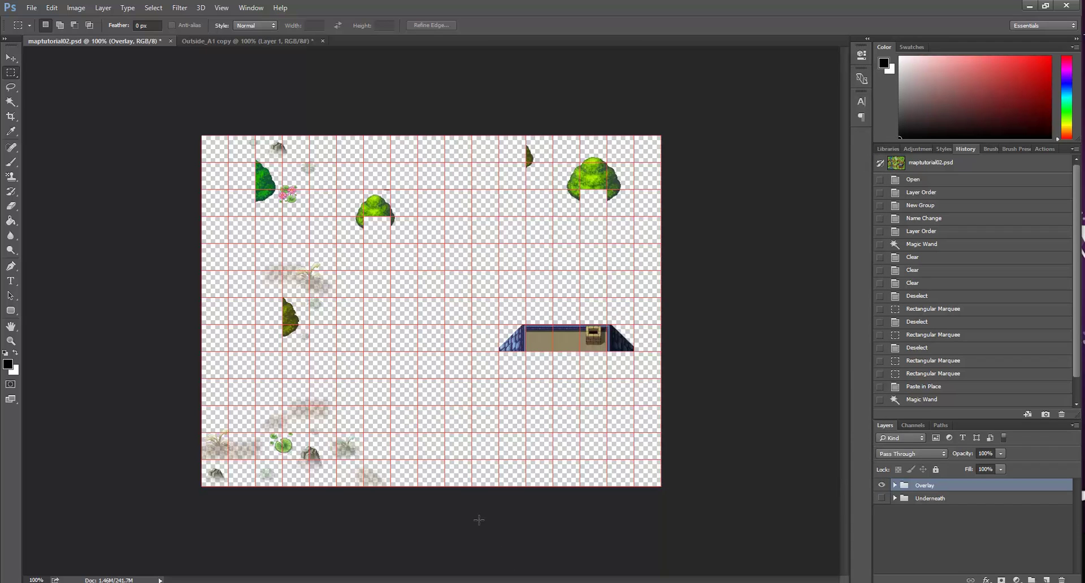
Step: Open the Updated Part 3 map properties and pick updatedpart3 as the parallax image
key("alt+Tab")
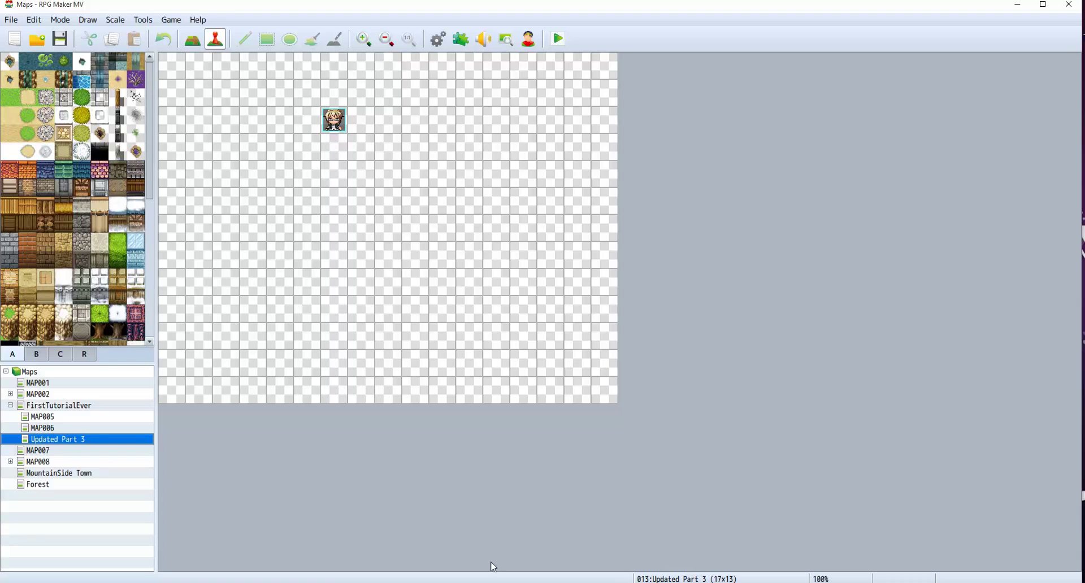
right_click(94, 446)
left_click(113, 448)
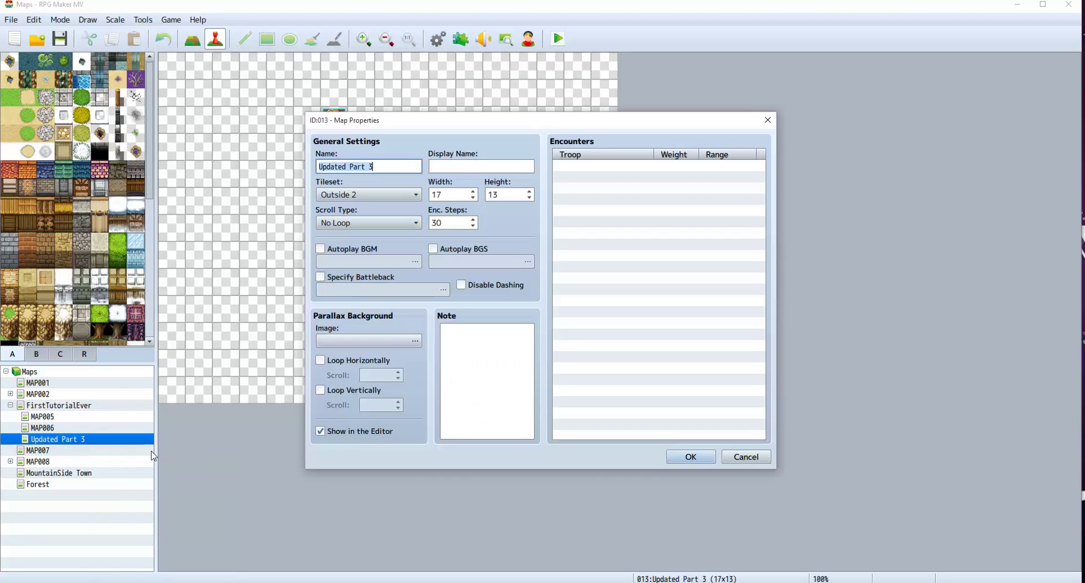
left_click(416, 341)
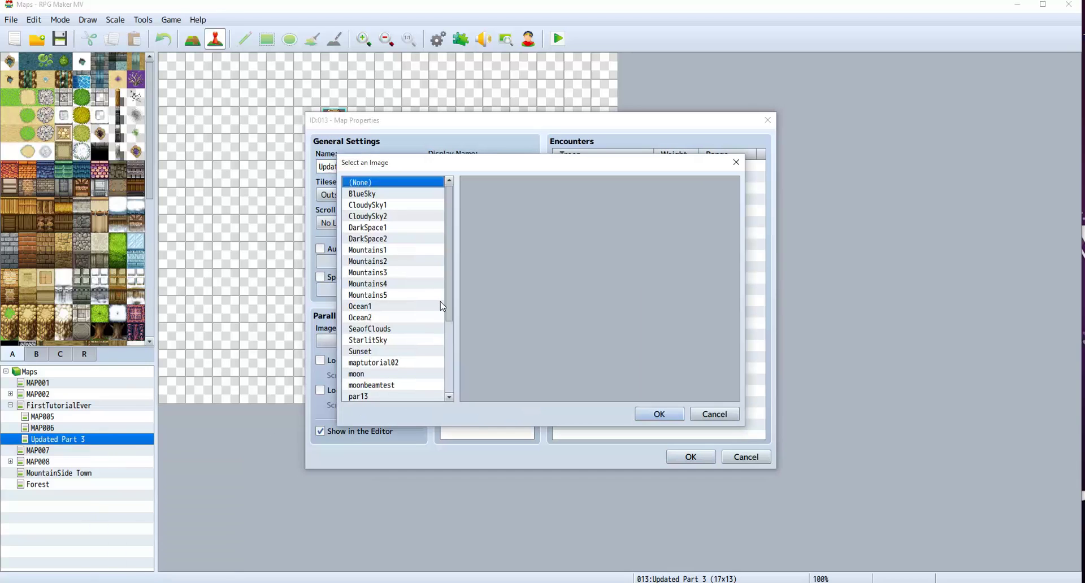
left_click_drag(454, 295, 448, 346)
left_click(399, 332)
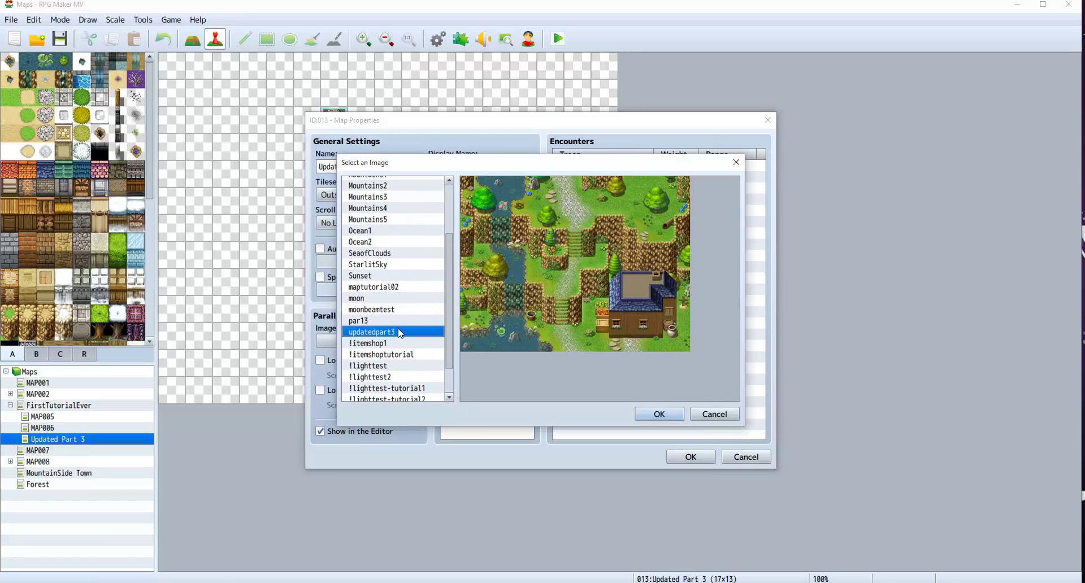
scroll(400, 316, "down", 1)
scroll(401, 293, "up", 2)
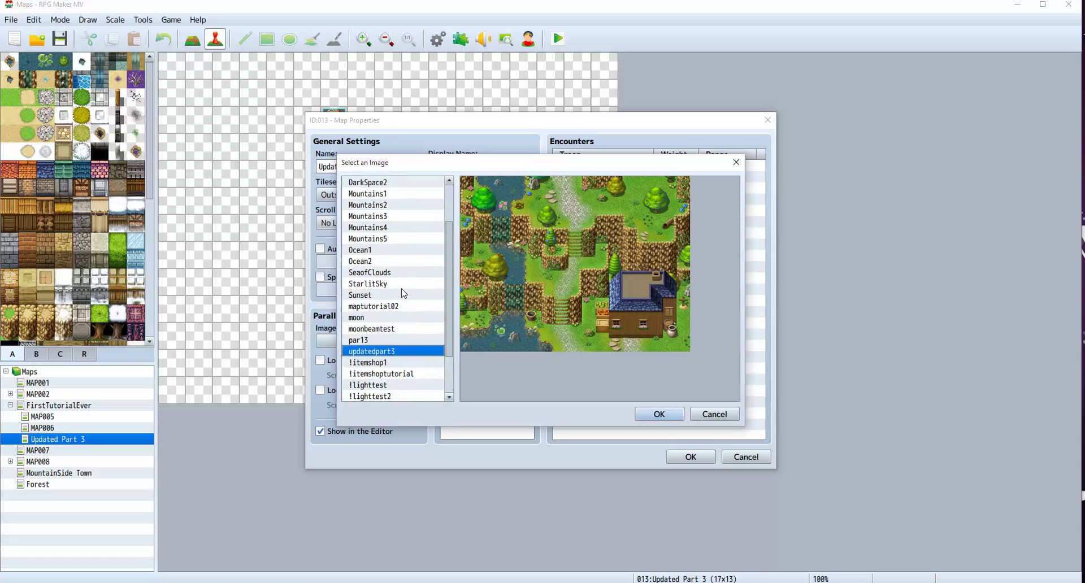
scroll(402, 293, "down", 2)
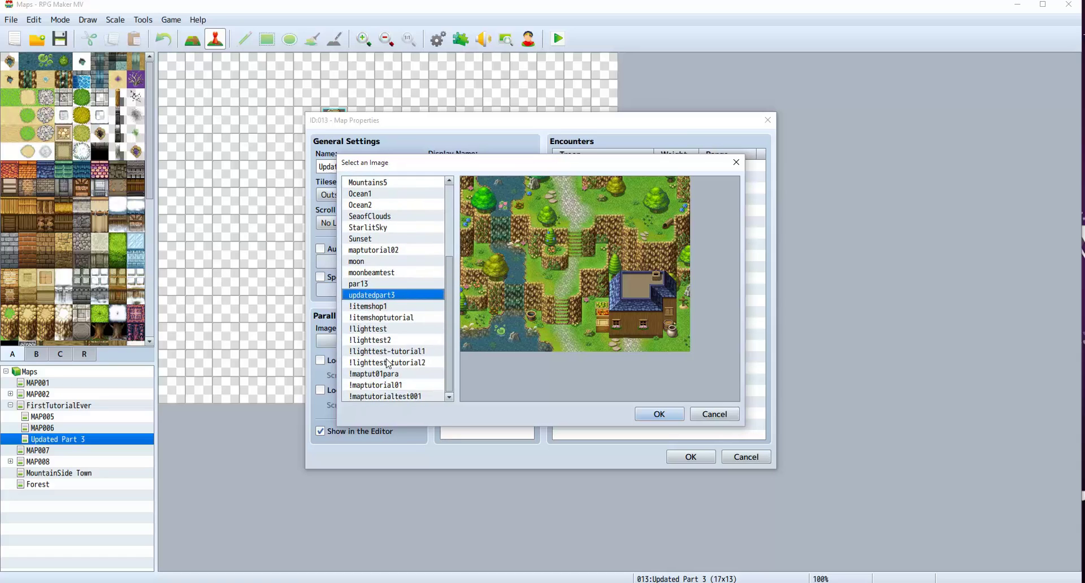
Step: Preview the other parallax images, then reselect updatedpart3 and confirm it
left_click(361, 317)
left_click(377, 352)
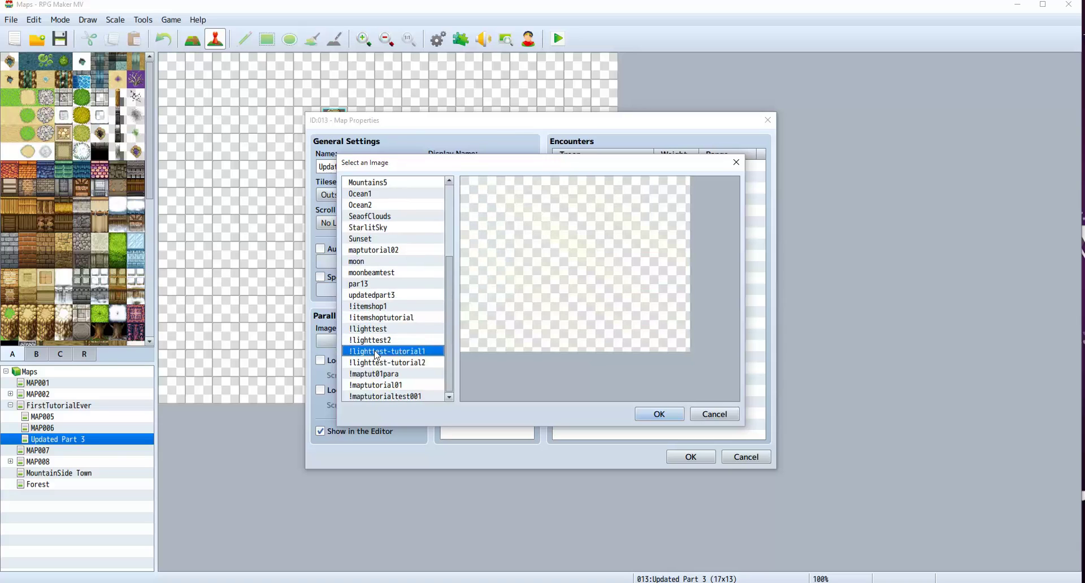
left_click(384, 375)
left_click(388, 317)
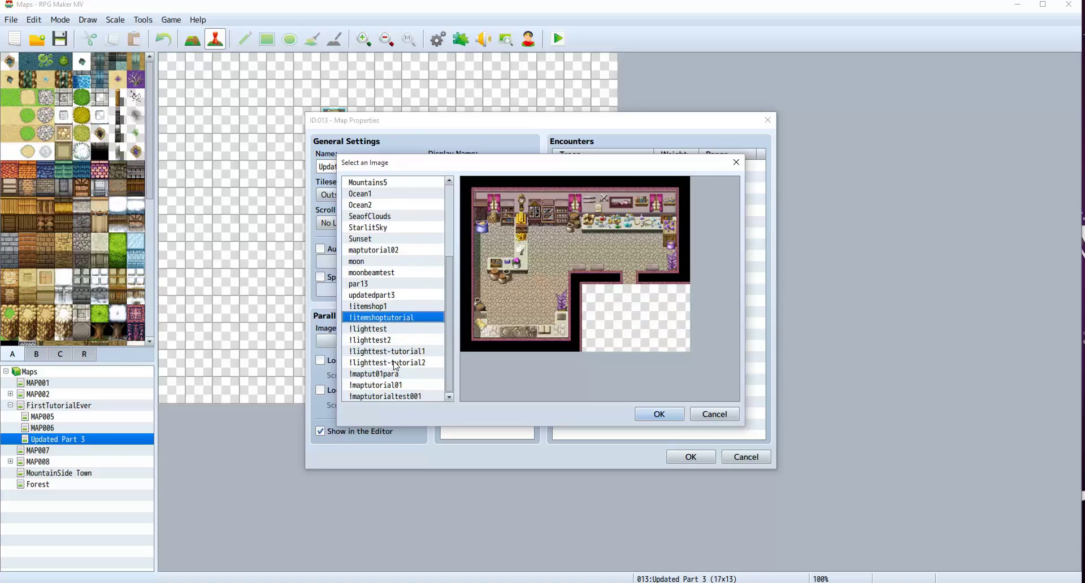
left_click(395, 363)
left_click(393, 376)
left_click(384, 296)
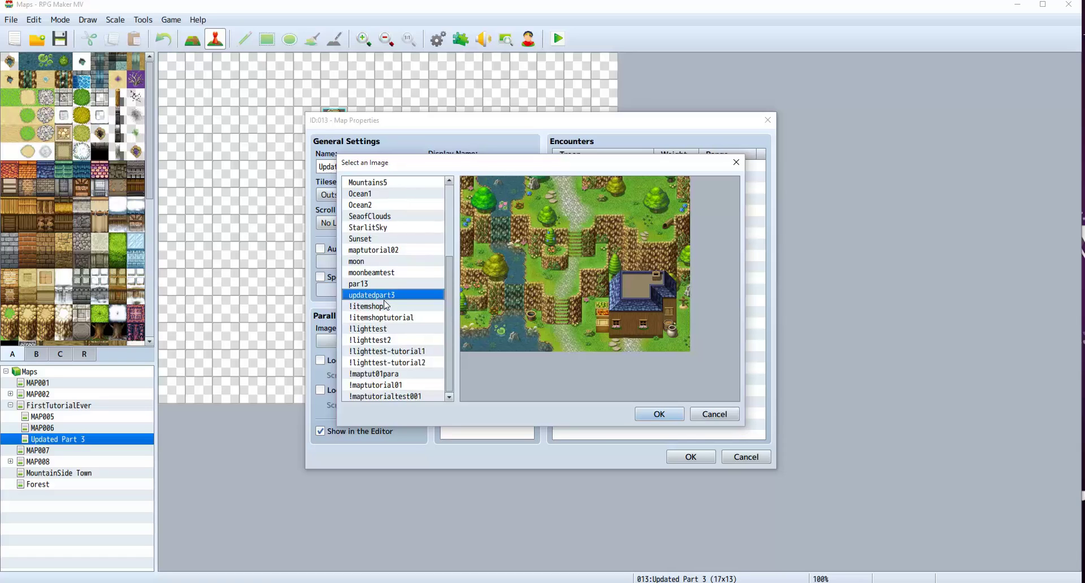
left_click(406, 396)
left_click(400, 386)
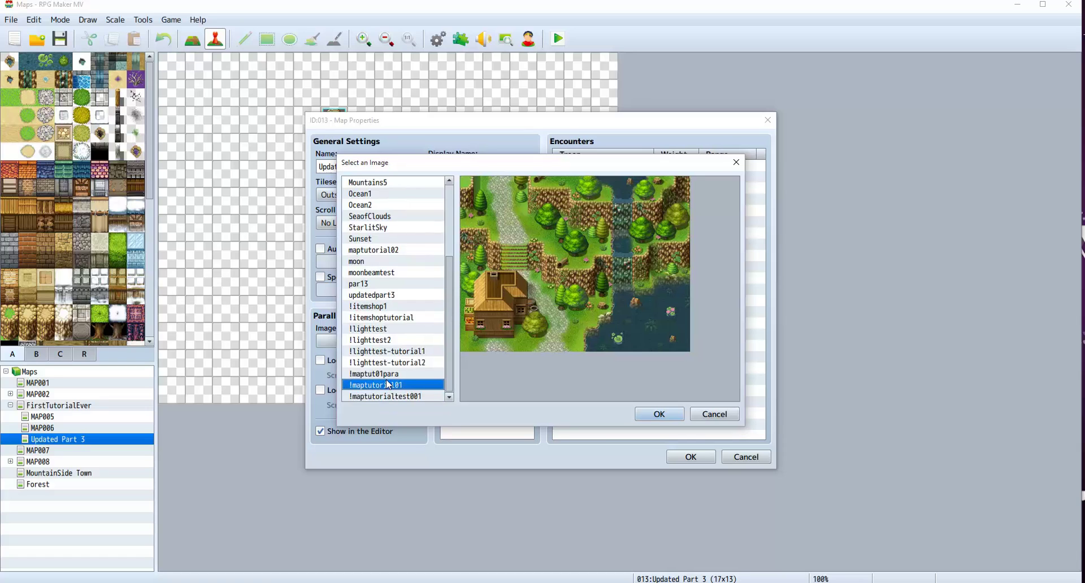
left_click(386, 374)
left_click(387, 341)
left_click(380, 318)
left_click(372, 299)
scroll(420, 340, "up", 2)
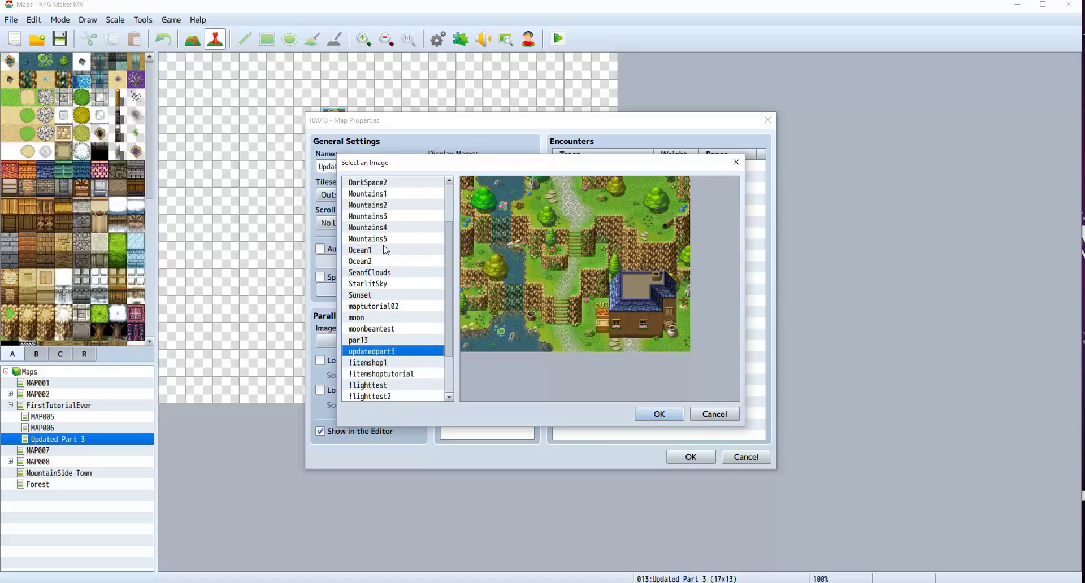
left_click(657, 414)
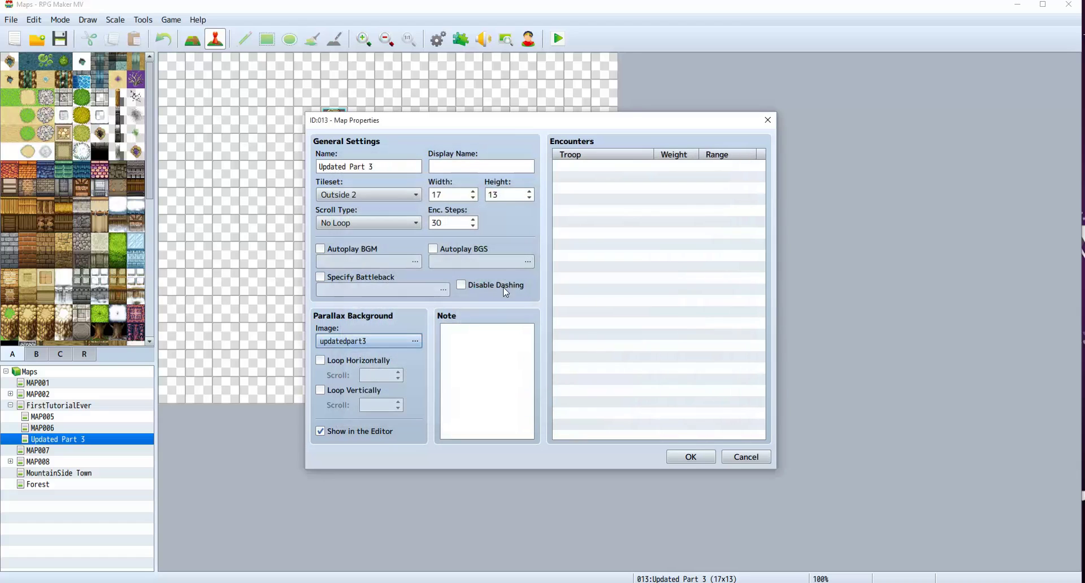
Step: Apply the map properties to show the parallax, then paint water along the upper river
left_click(684, 459)
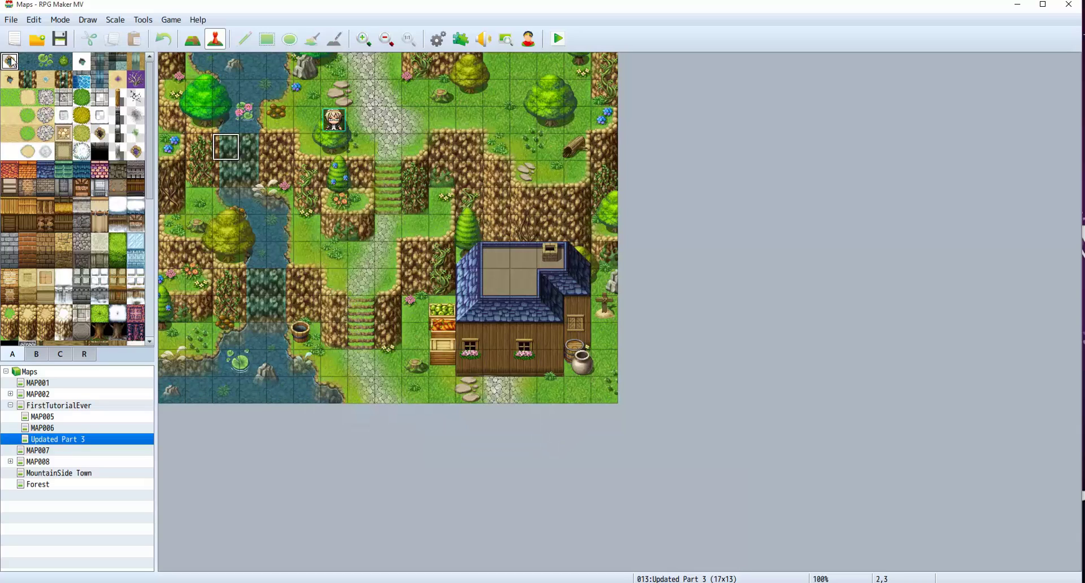
left_click(192, 38)
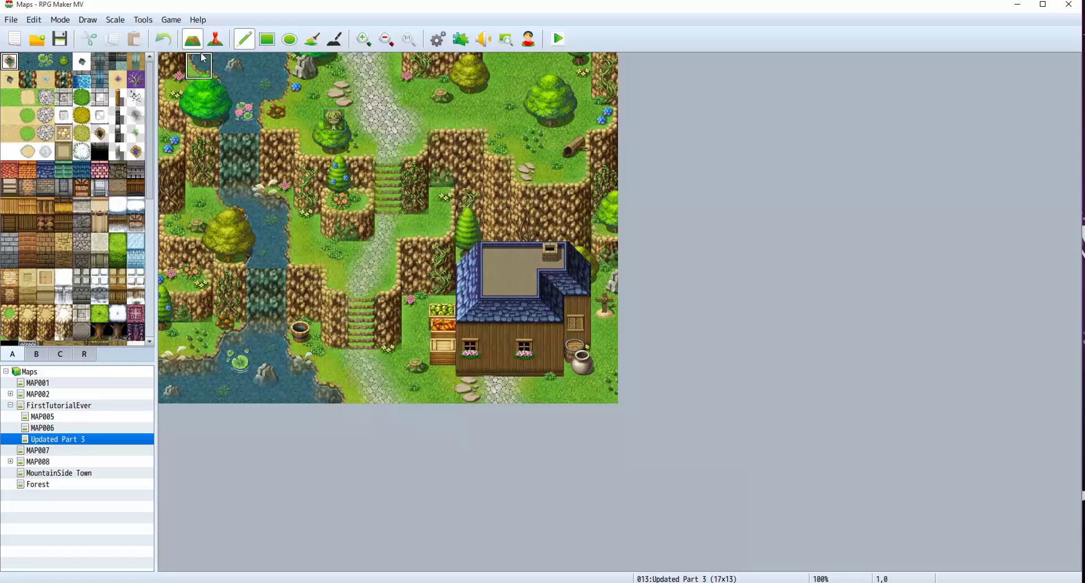
mouse_move(262, 74)
left_mouse_down()
mouse_move(238, 81)
mouse_move(269, 85)
mouse_move(235, 101)
mouse_move(248, 112)
mouse_move(235, 196)
mouse_move(268, 207)
mouse_move(257, 222)
mouse_move(274, 225)
mouse_move(256, 264)
mouse_move(268, 266)
mouse_move(274, 328)
mouse_move(236, 345)
mouse_move(267, 347)
mouse_move(227, 362)
mouse_move(268, 364)
mouse_move(176, 369)
mouse_move(295, 379)
mouse_move(295, 367)
mouse_move(174, 388)
mouse_move(335, 396)
left_mouse_up()
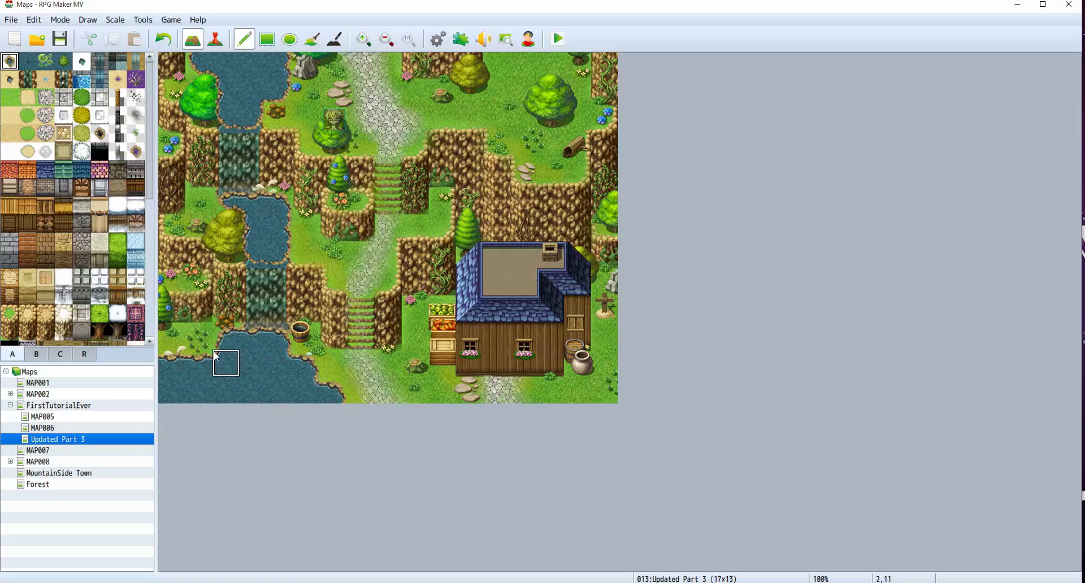
Step: Place a 2×2 waterfall block on the upper stream and a waterfall tile into the pond
left_click(24, 82)
left_click(267, 39)
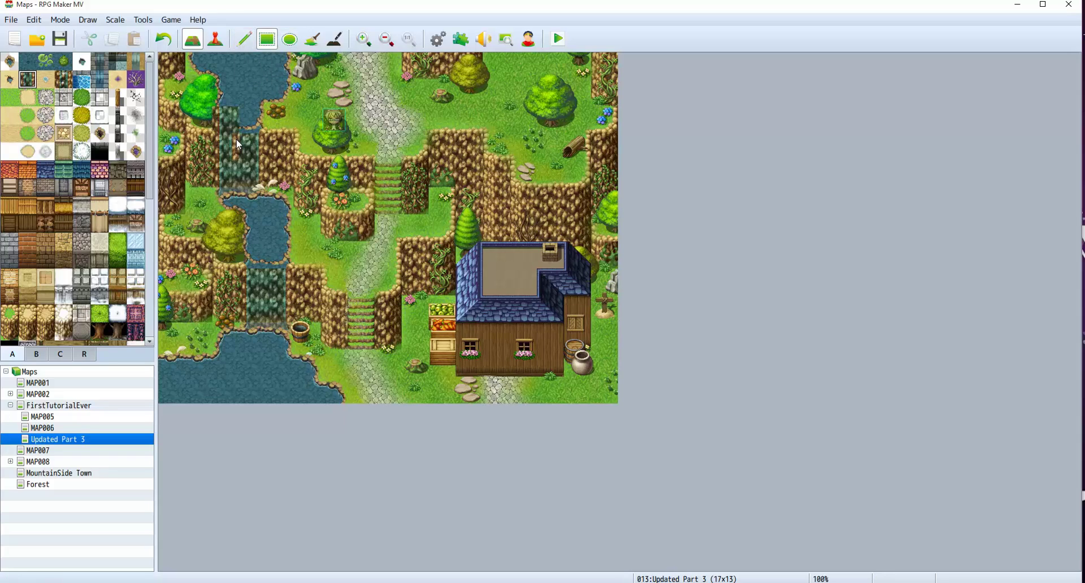
left_click_drag(237, 144, 255, 178)
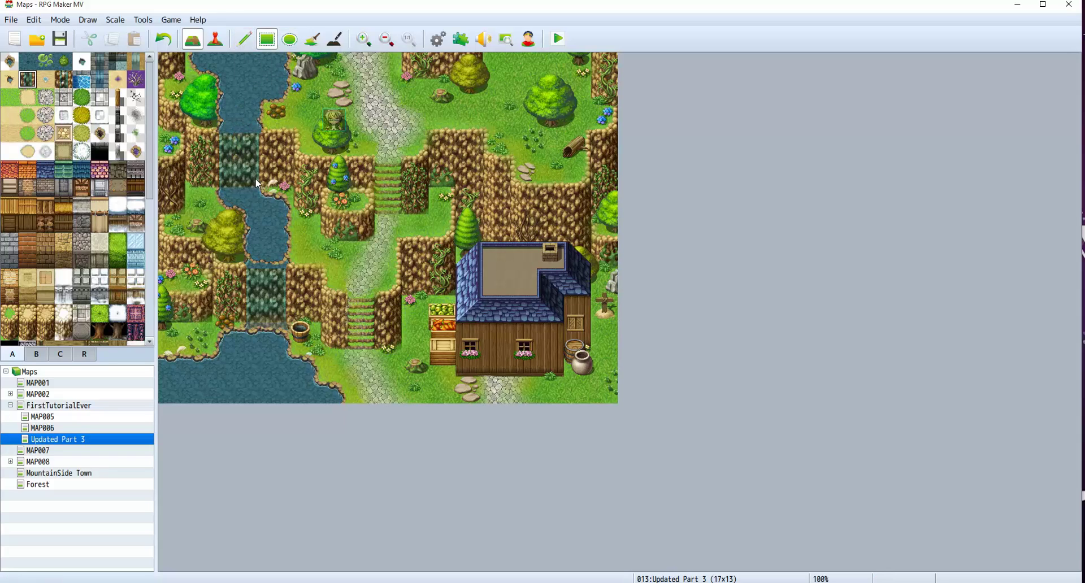
left_click(258, 305)
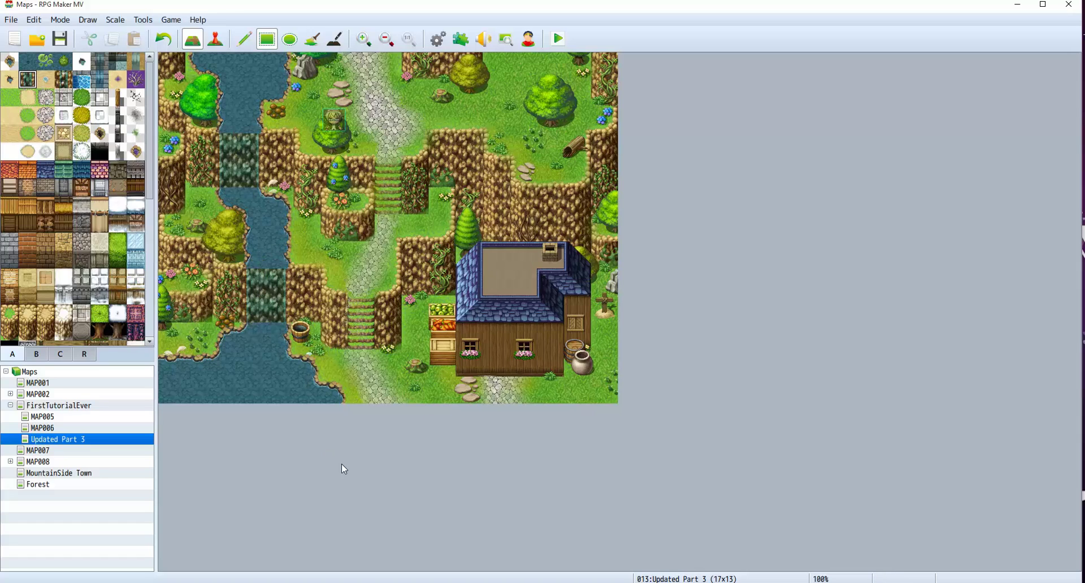
left_click(9, 61)
Step: Add the <par> notetag to the Updated Part 3 map's note and save the properties
right_click(81, 440)
left_click(95, 450)
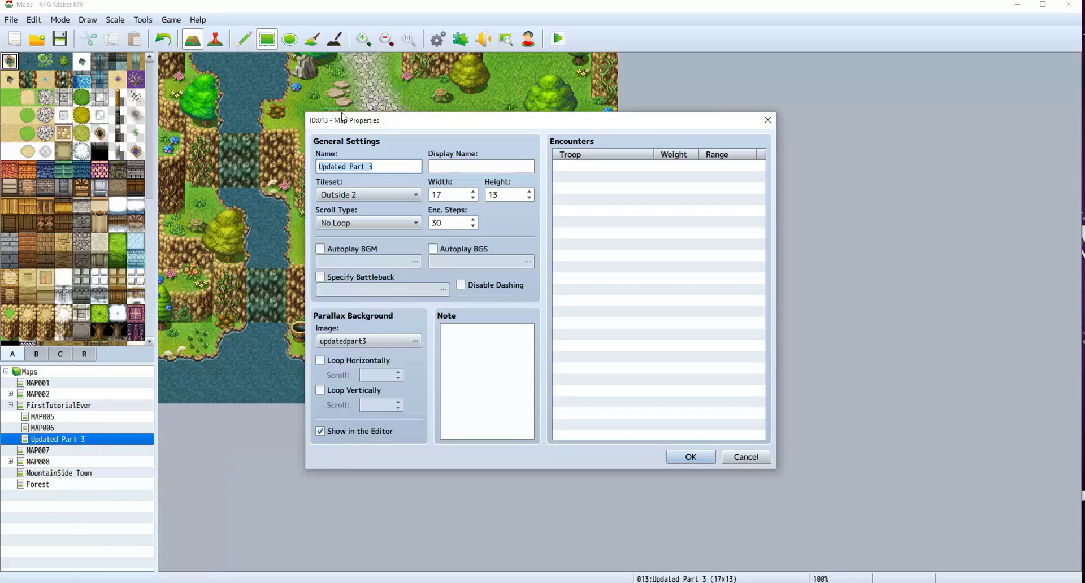
left_click(548, 341)
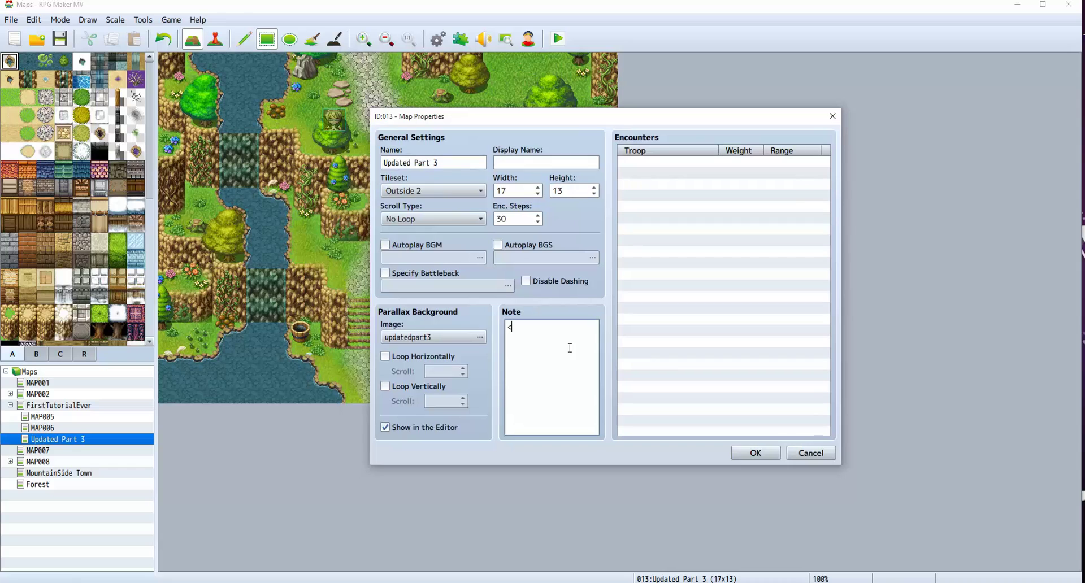
type("<par>")
left_click(744, 451)
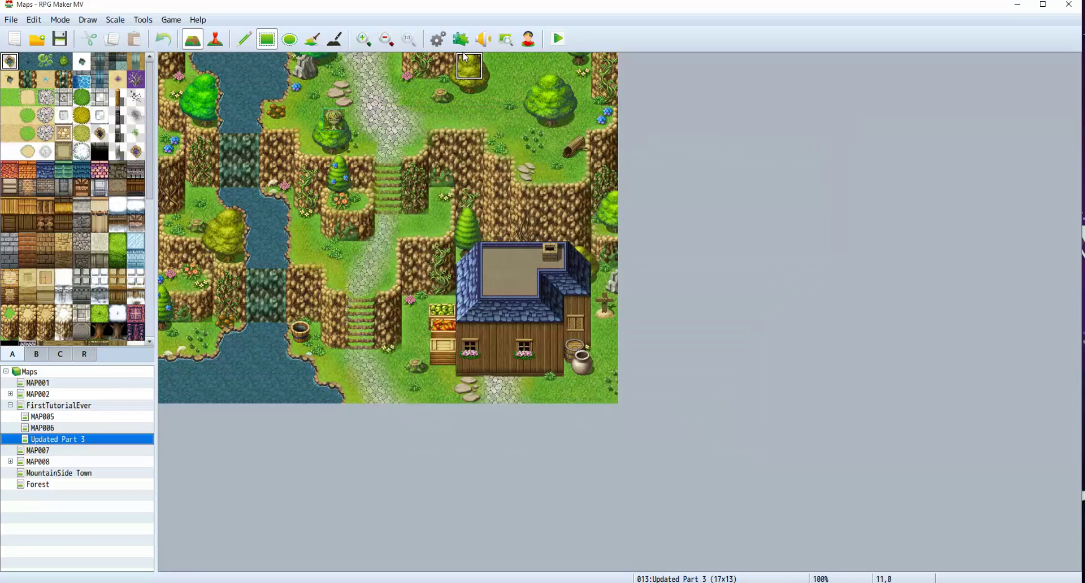
Step: Open the Kaus_Ultimate_Overlay plugin settings and read its help text
left_click(460, 38)
double_click(385, 158)
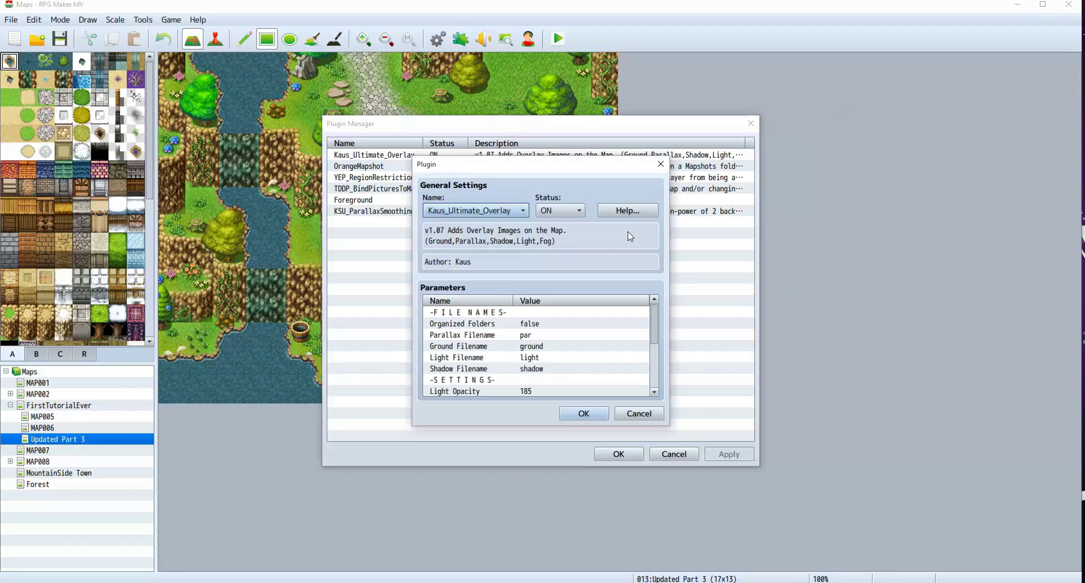
left_click(626, 215)
scroll(569, 320, "down", 5)
scroll(568, 321, "down", 5)
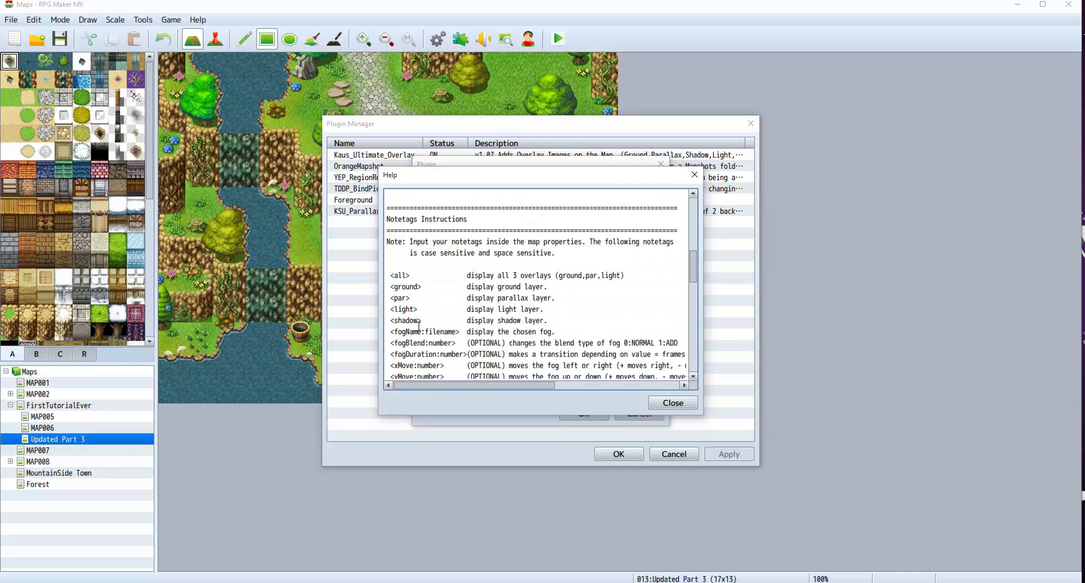
left_click_drag(541, 298, 429, 298)
left_click(565, 292)
Step: Review the <par>, <ground> and other notetags, then accept the plugin settings
left_click(490, 299)
left_click_drag(556, 298, 390, 286)
left_click(498, 294)
left_click_drag(560, 334, 390, 275)
left_click(535, 319)
left_click(672, 402)
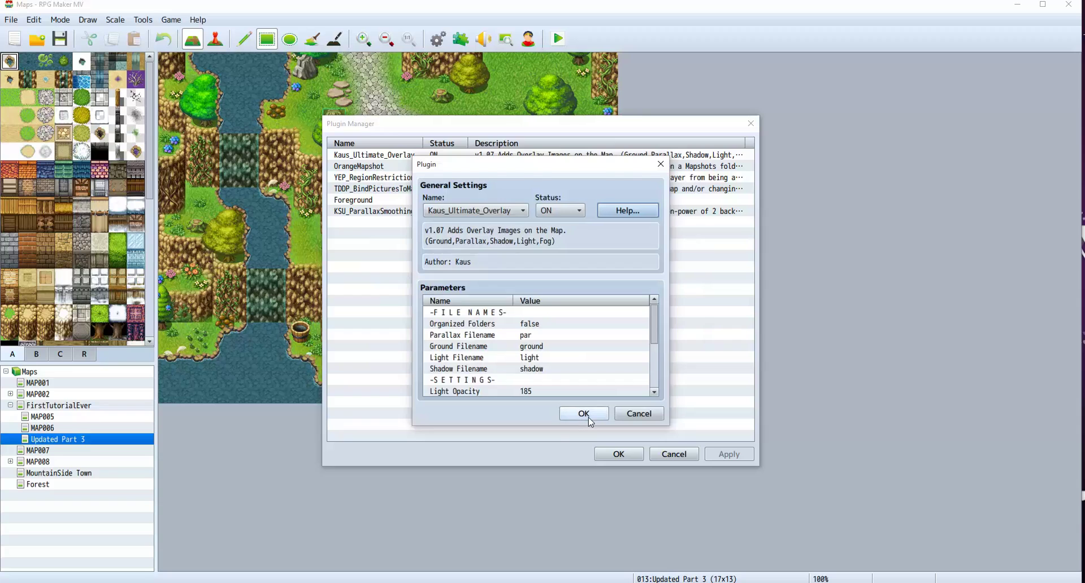
left_click(588, 417)
left_click(622, 455)
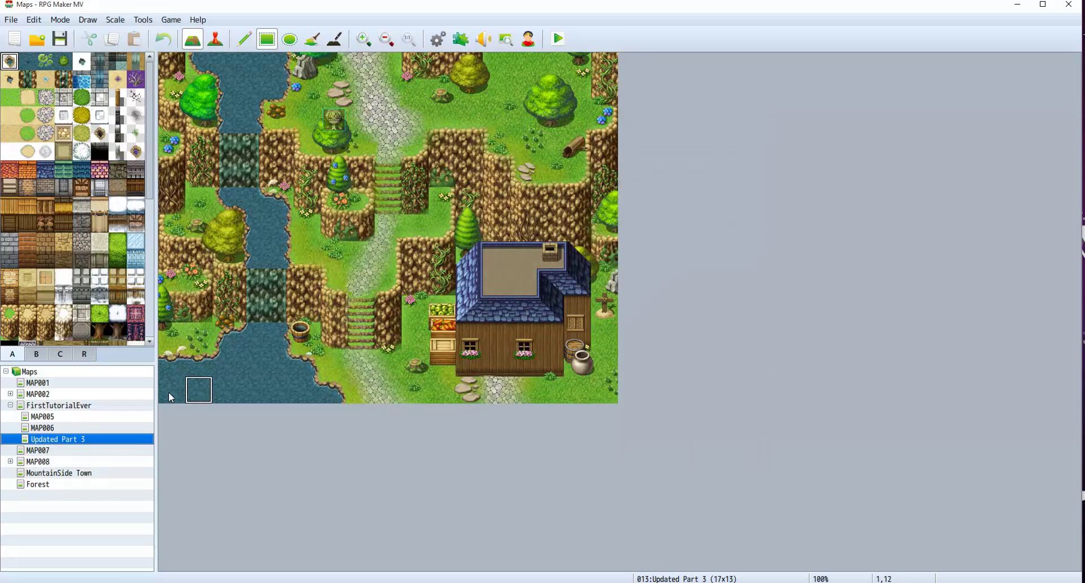
left_click(459, 39)
double_click(447, 178)
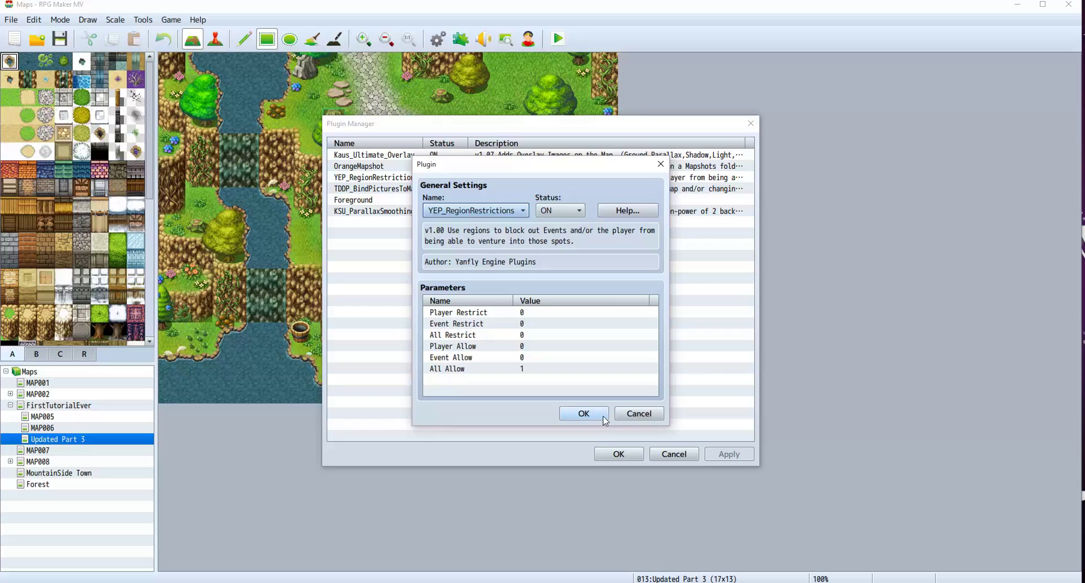
left_click(638, 415)
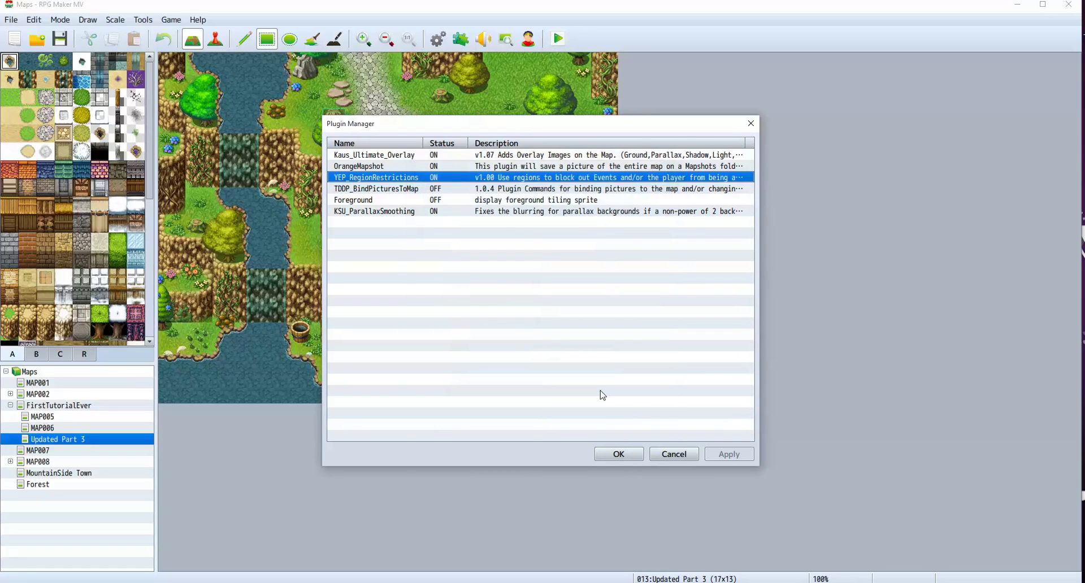
left_click(619, 455)
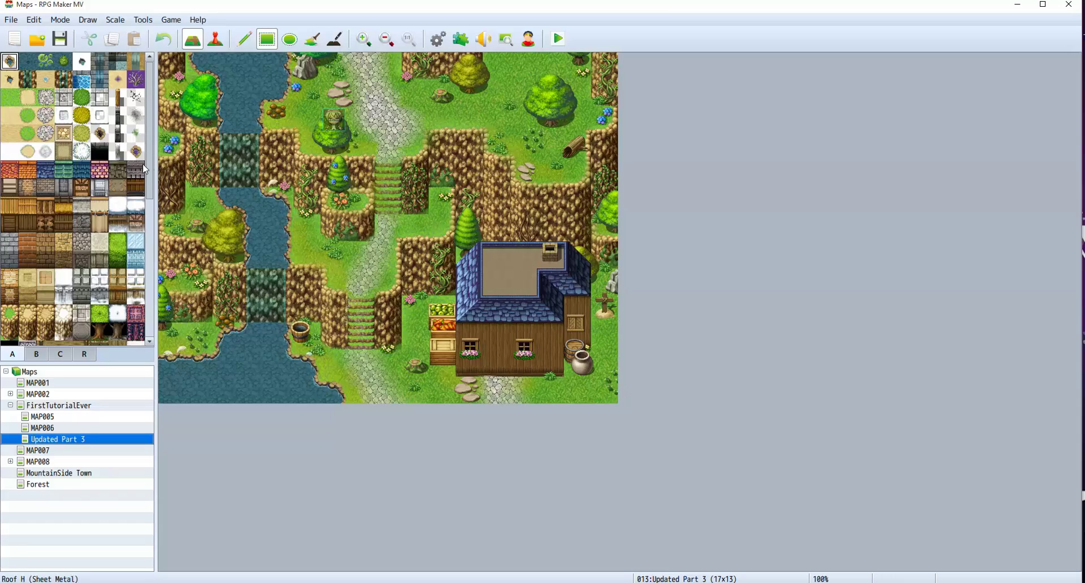
scroll(114, 317, "down", 5)
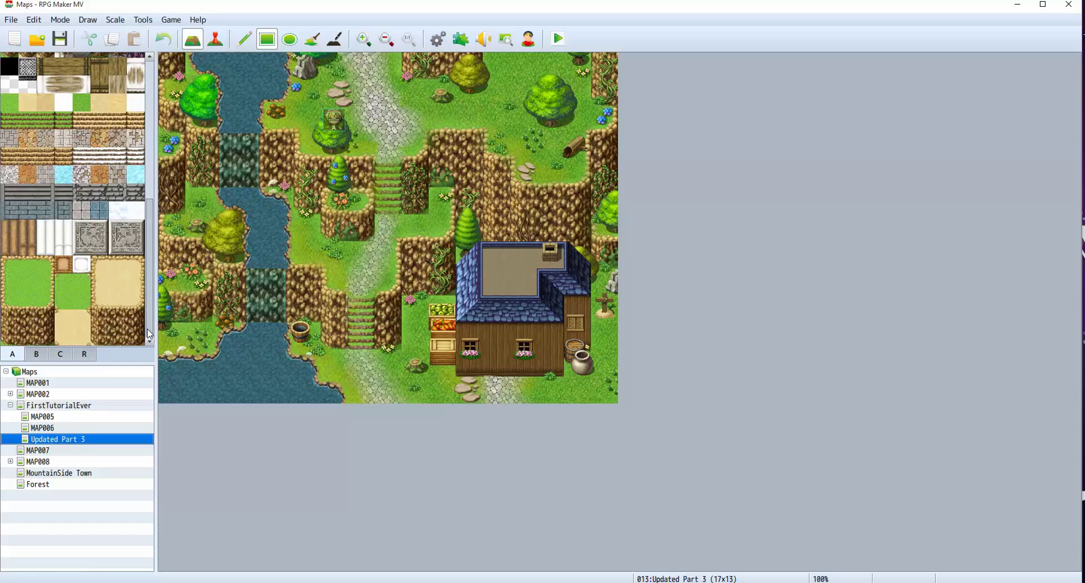
scroll(116, 340, "up", 10)
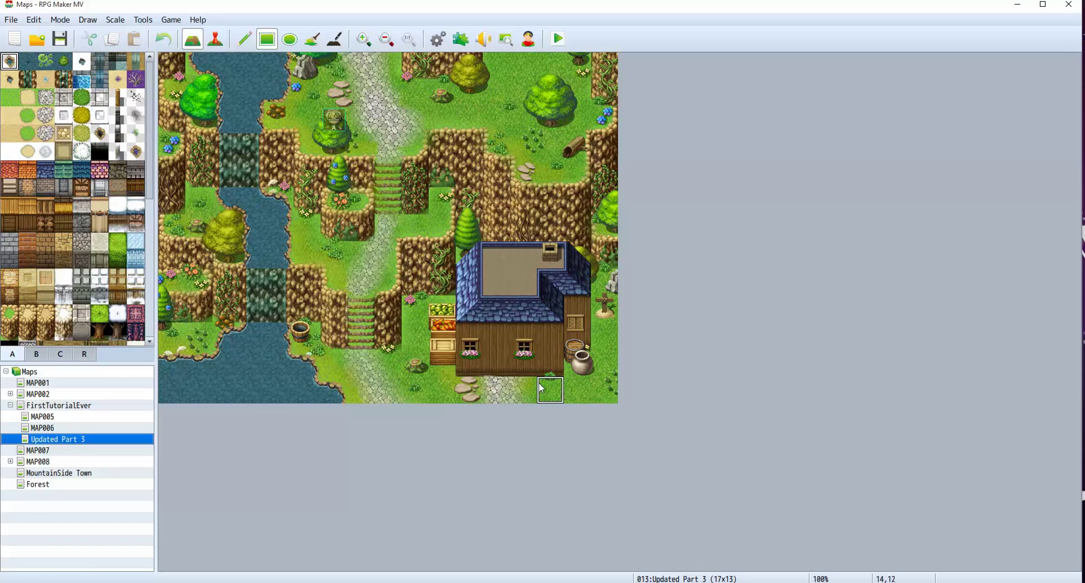
Step: Paint region 1 across the top rows and upper cliff ledges of the map
left_click(87, 356)
left_click(27, 61)
left_click(244, 39)
mouse_move(296, 121)
left_mouse_down()
mouse_move(528, 115)
mouse_move(524, 78)
mouse_move(500, 96)
mouse_move(500, 67)
mouse_move(552, 72)
left_mouse_up()
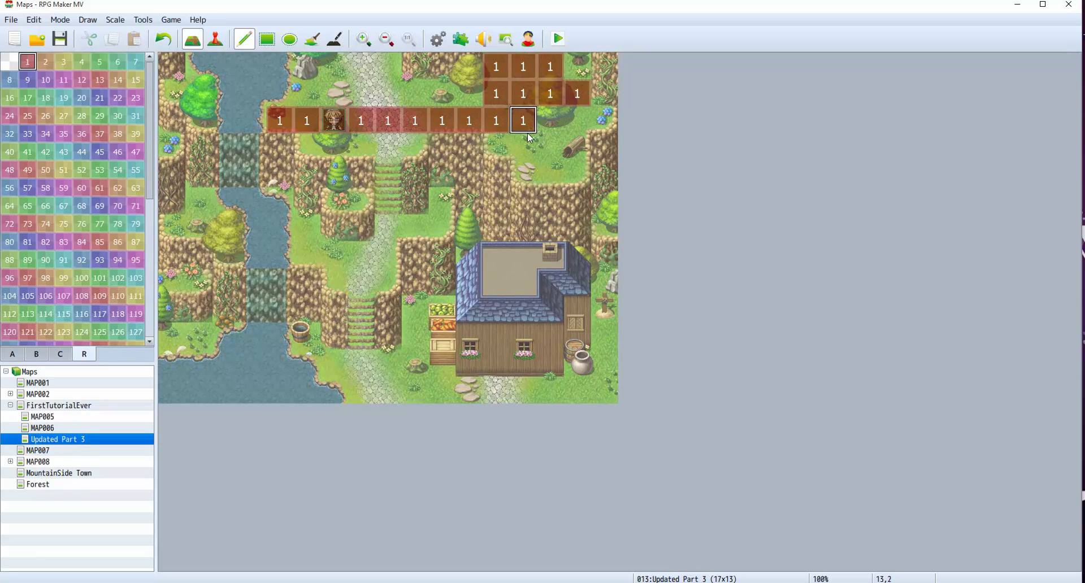
mouse_move(523, 146)
left_mouse_down()
mouse_move(523, 170)
mouse_move(577, 175)
left_mouse_up()
mouse_move(415, 148)
left_mouse_down()
mouse_move(305, 148)
mouse_move(307, 95)
mouse_move(467, 106)
left_mouse_up()
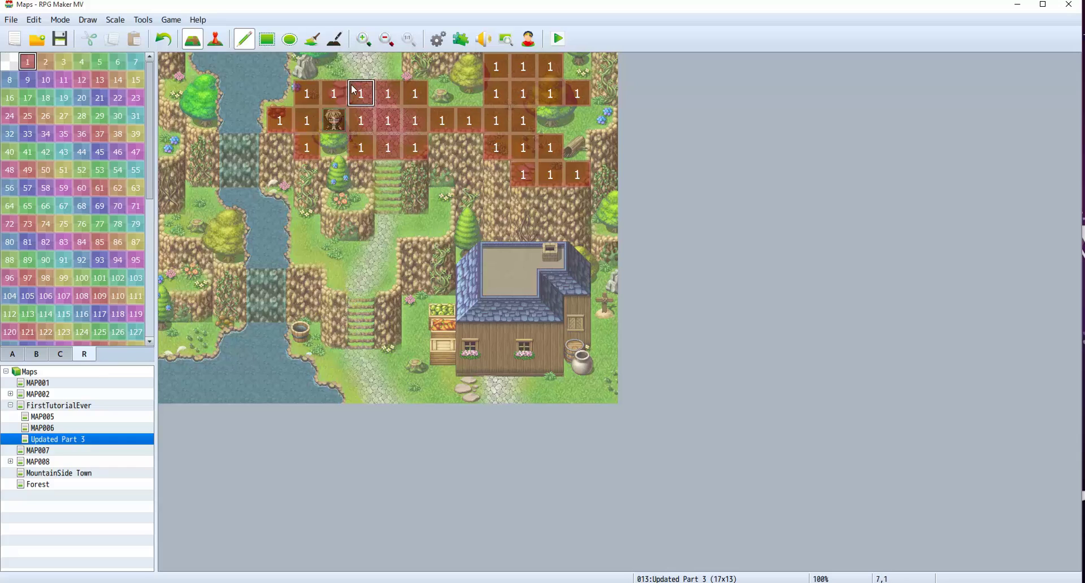
mouse_move(361, 93)
left_mouse_down()
mouse_move(366, 71)
mouse_move(338, 74)
mouse_move(387, 67)
left_mouse_up()
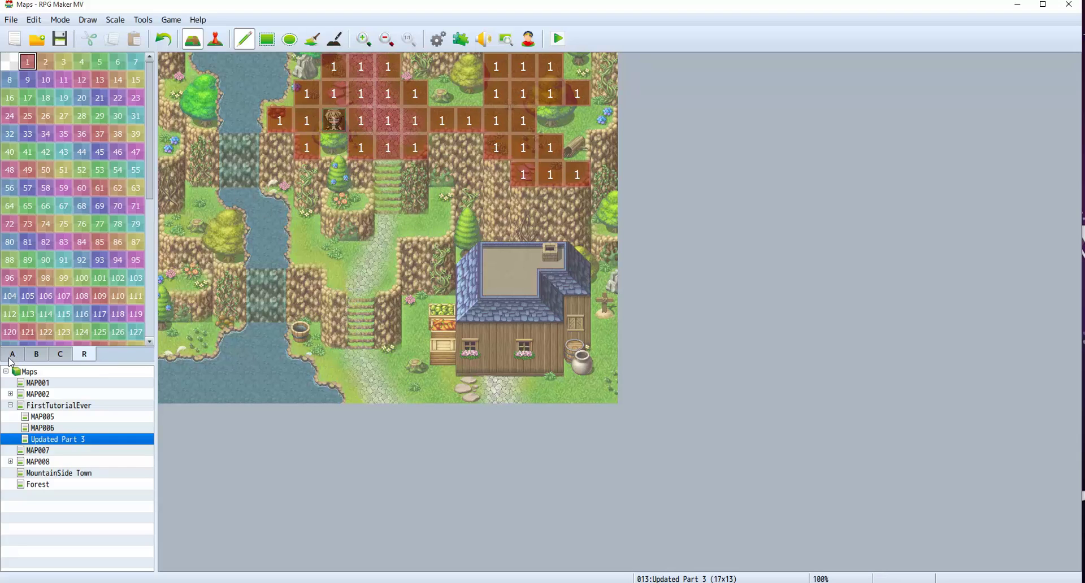
left_click(13, 358)
Step: Save changes and start a playtest with a new game
left_click(558, 38)
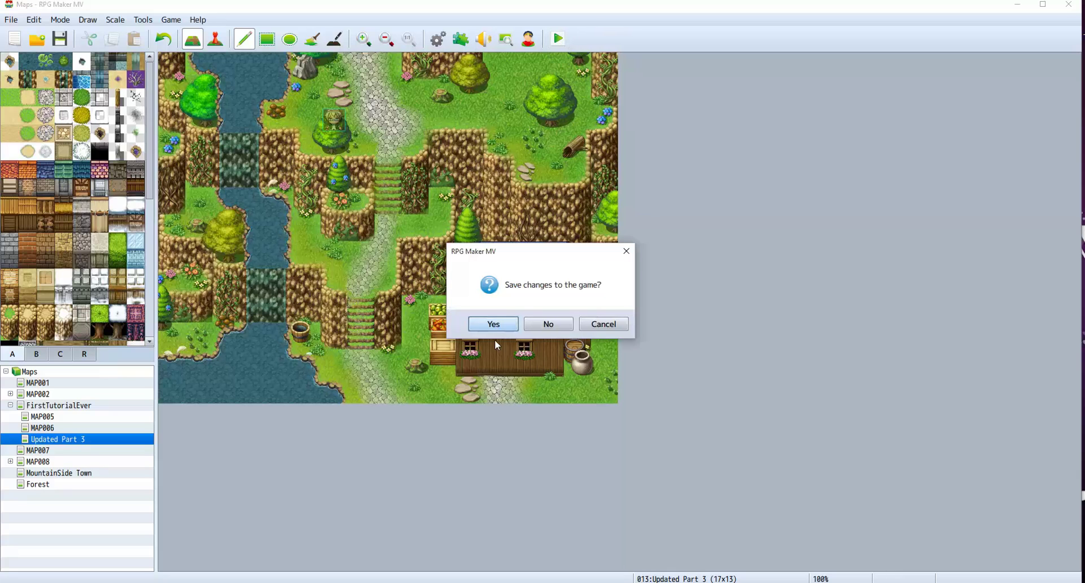
left_click(495, 327)
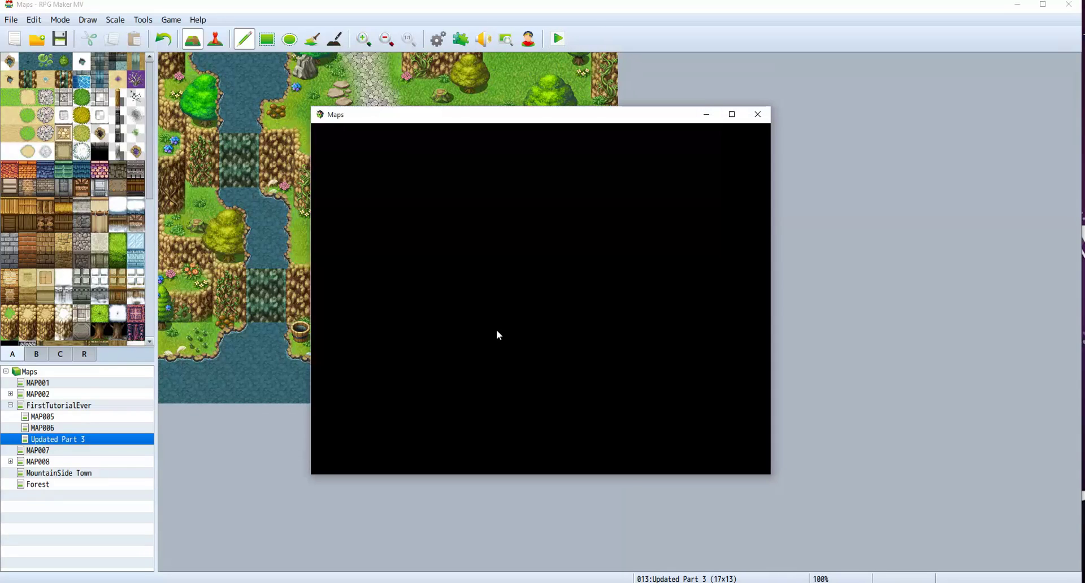
left_click(516, 360)
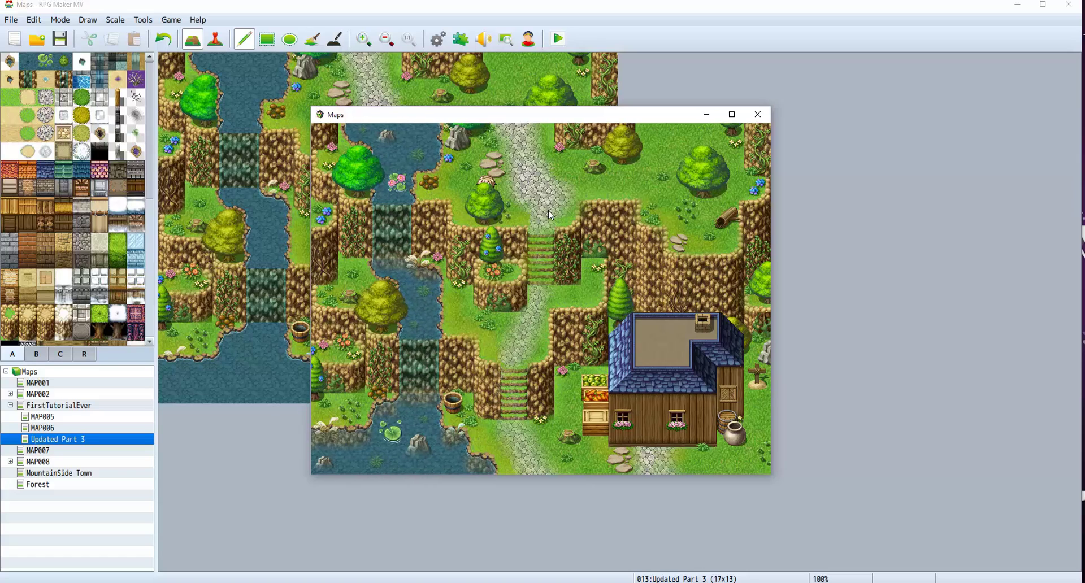
Step: Walk the hero around the cobblestone path and upper ground with the arrow keys
key("Right")
key("Right")
key("Up")
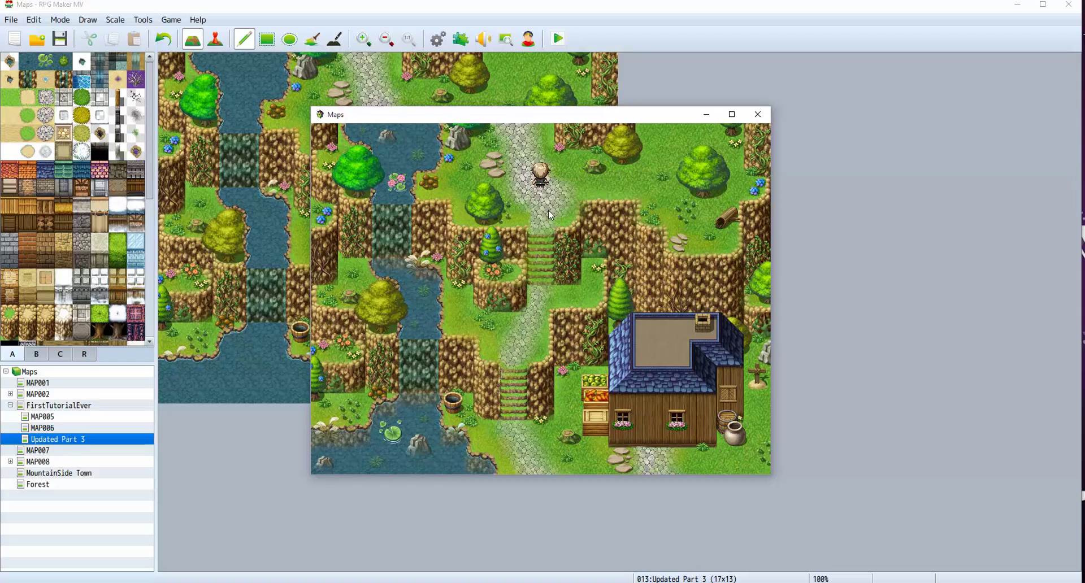
key("Left")
key("Left")
key("Down")
key("Left")
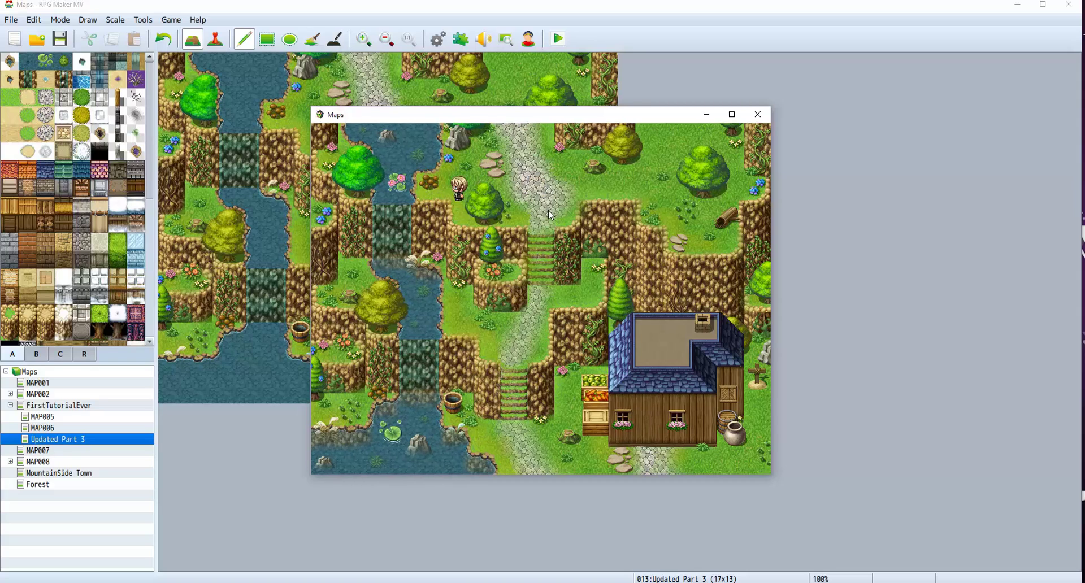
key("Right")
key("Down")
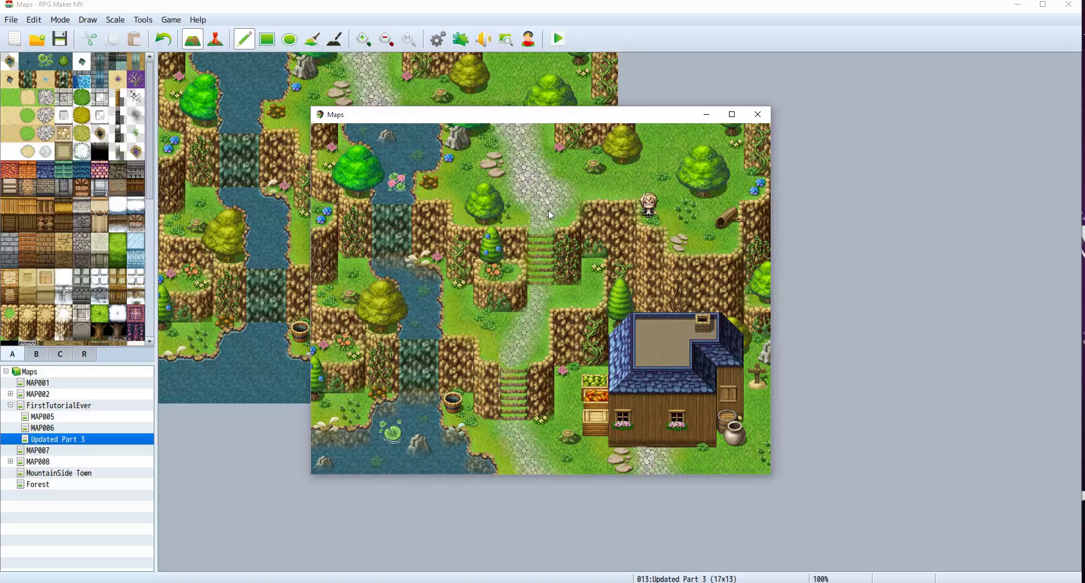
key("Left")
key("Left")
key("Left")
key("Left")
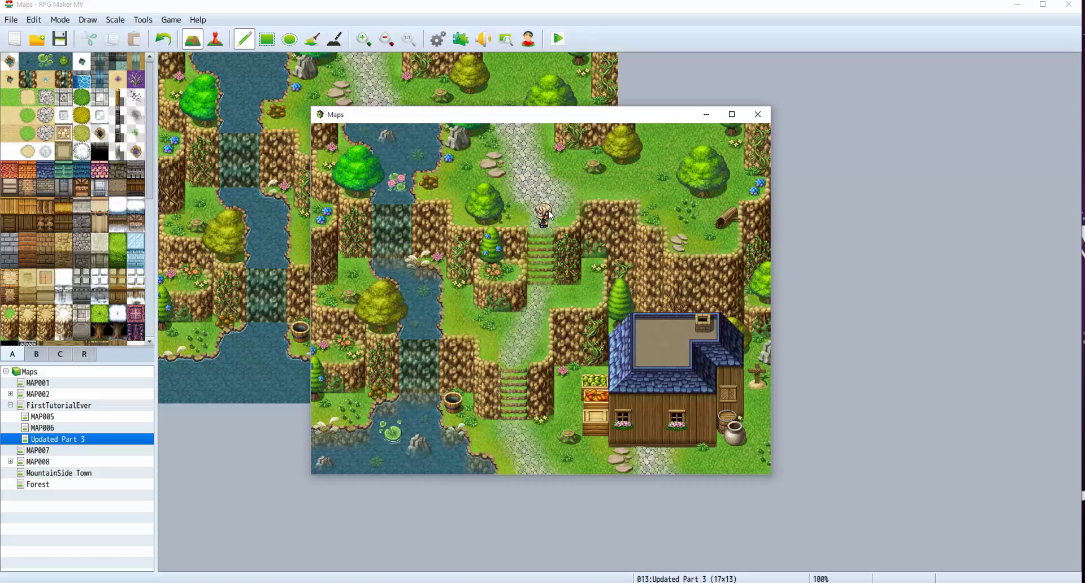
key("Left")
key("Up")
key("Right")
key("Right")
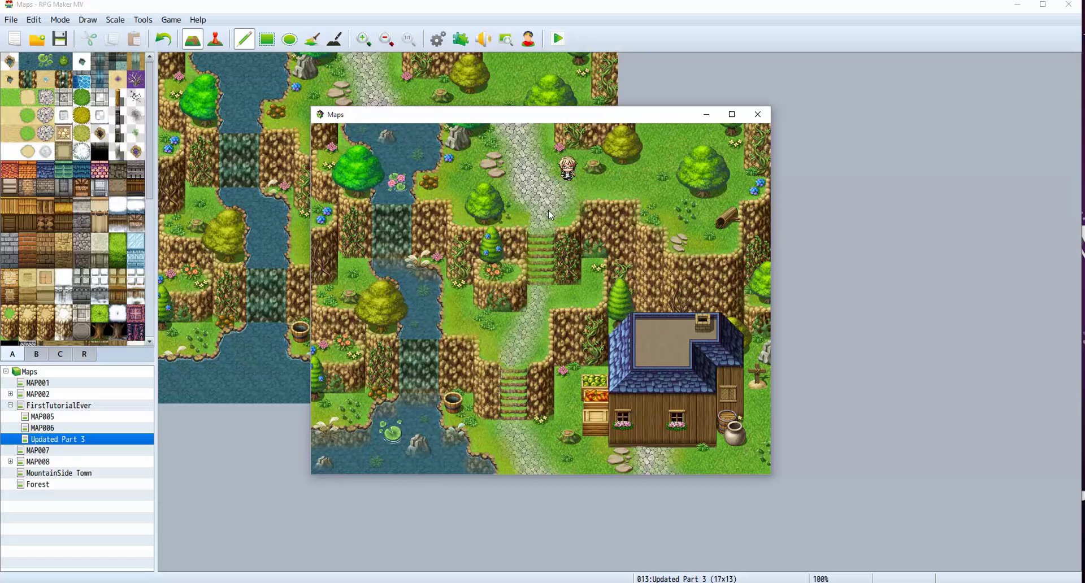
key("Left")
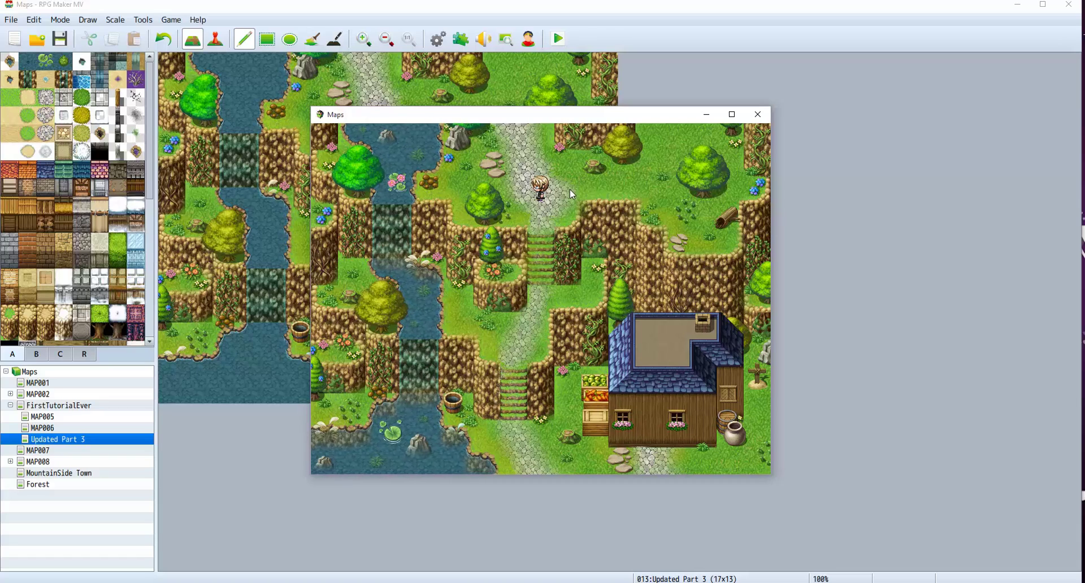
Step: Close the playtest, then check TDDP_BindPicturesToMap in the Plugin Manager and close it
left_click(758, 114)
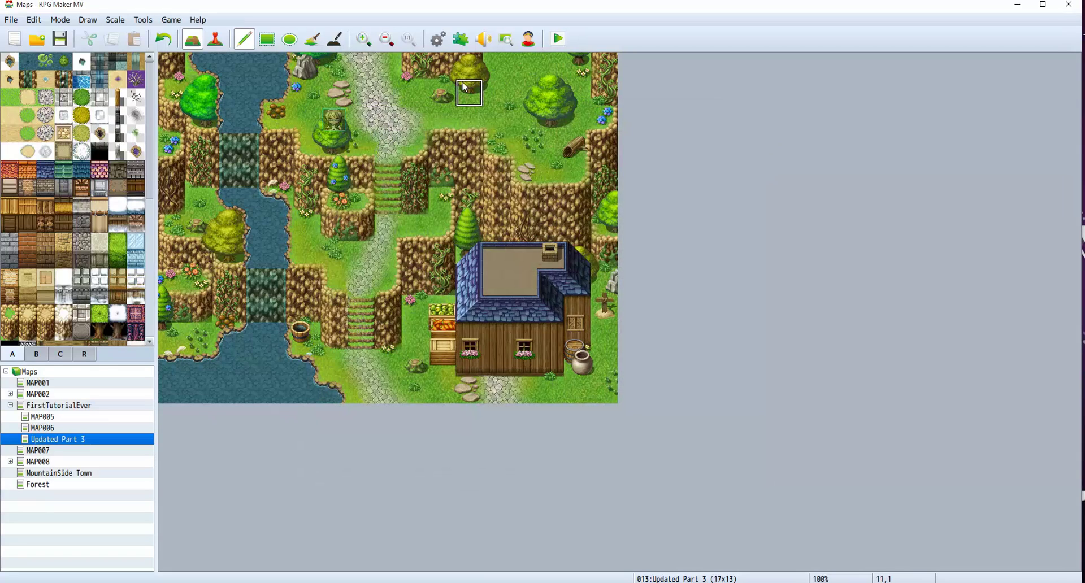
left_click(461, 38)
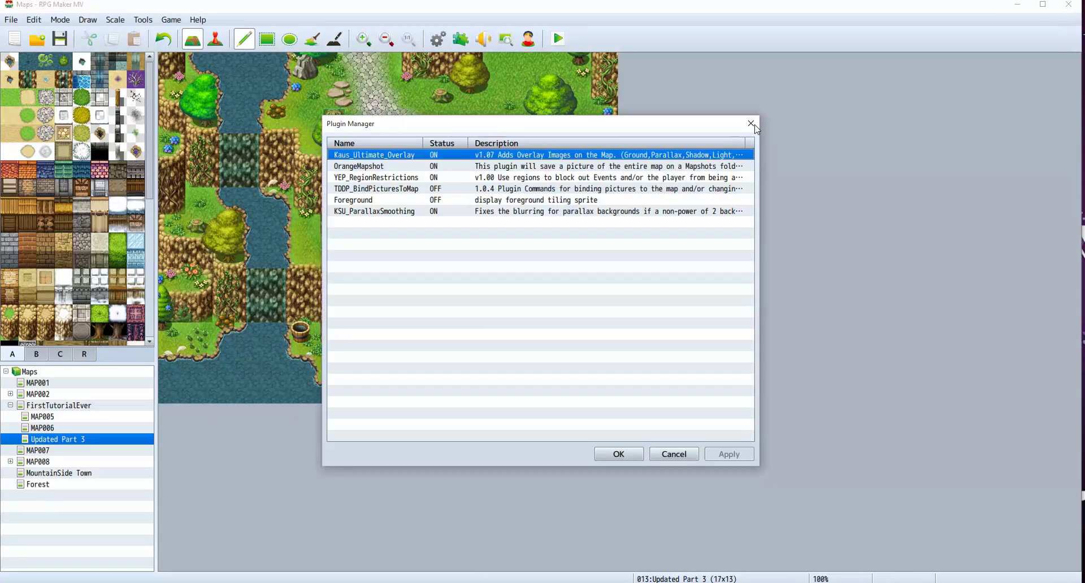
left_click(409, 188)
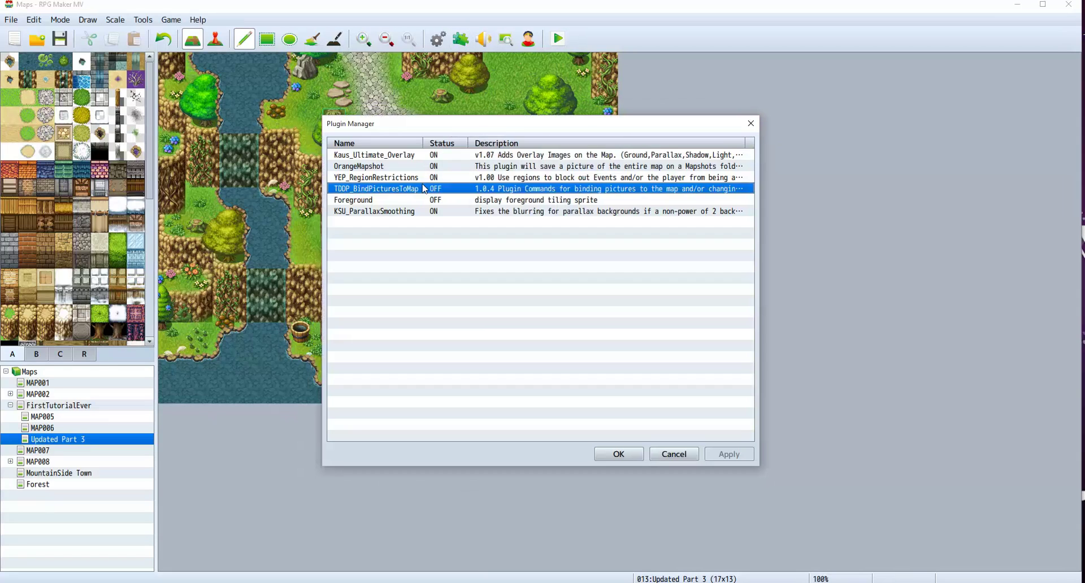
left_click(751, 123)
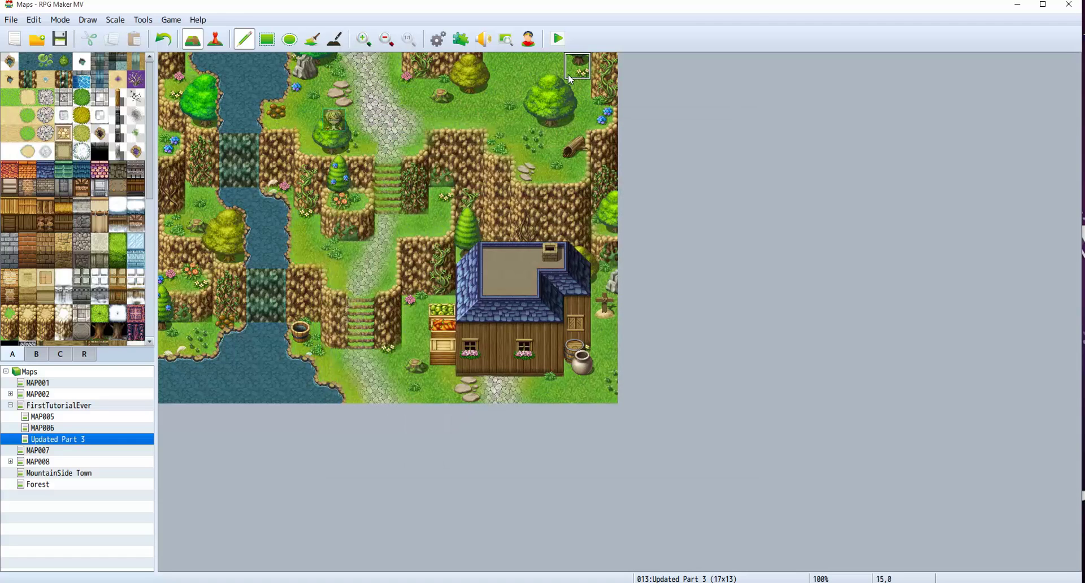